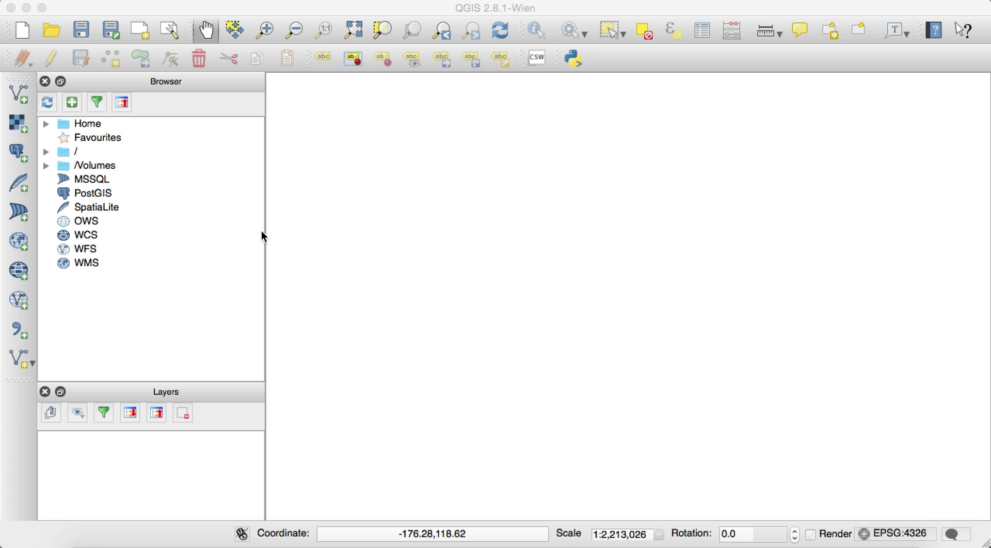
# Add 8bit_WV2_50cmcolor_Denver.tif from TIFF_demo_files as a raster layer
pyautogui.click(19, 130)
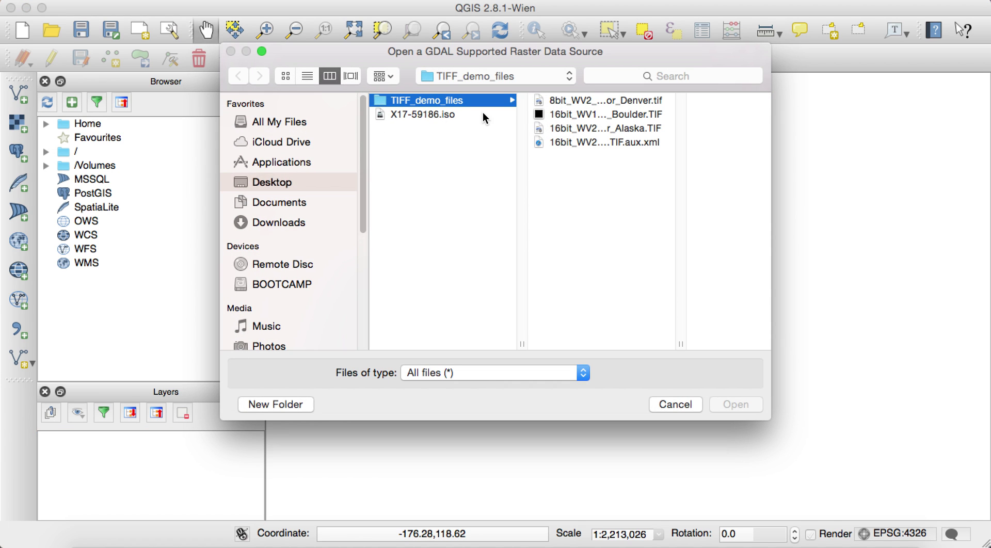
pyautogui.click(585, 105)
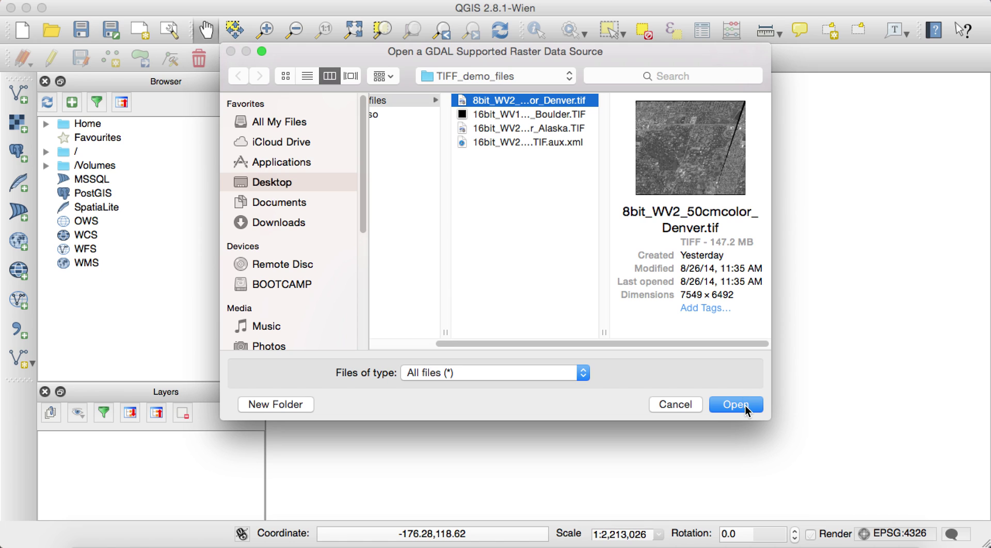
pyautogui.click(736, 405)
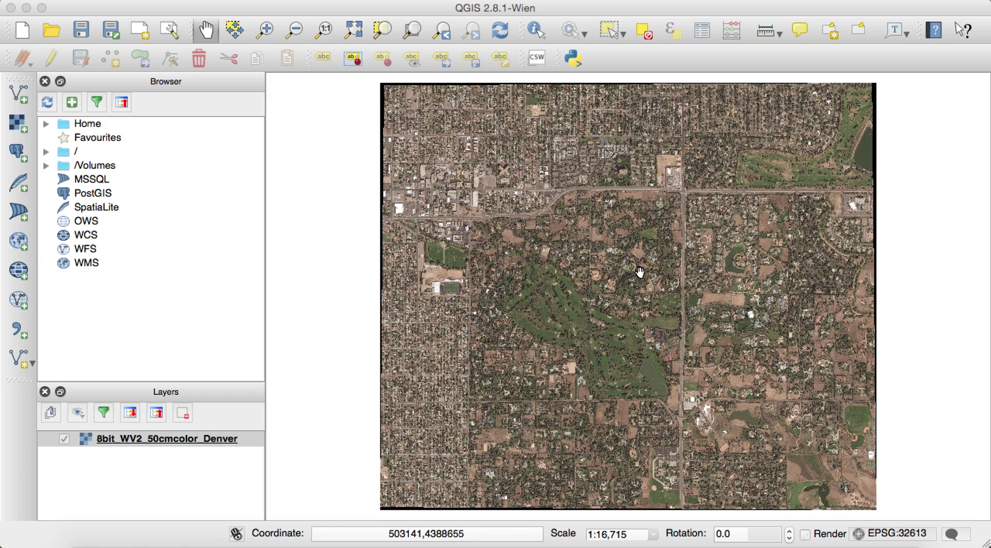
pyautogui.scroll(2, 628, 288)
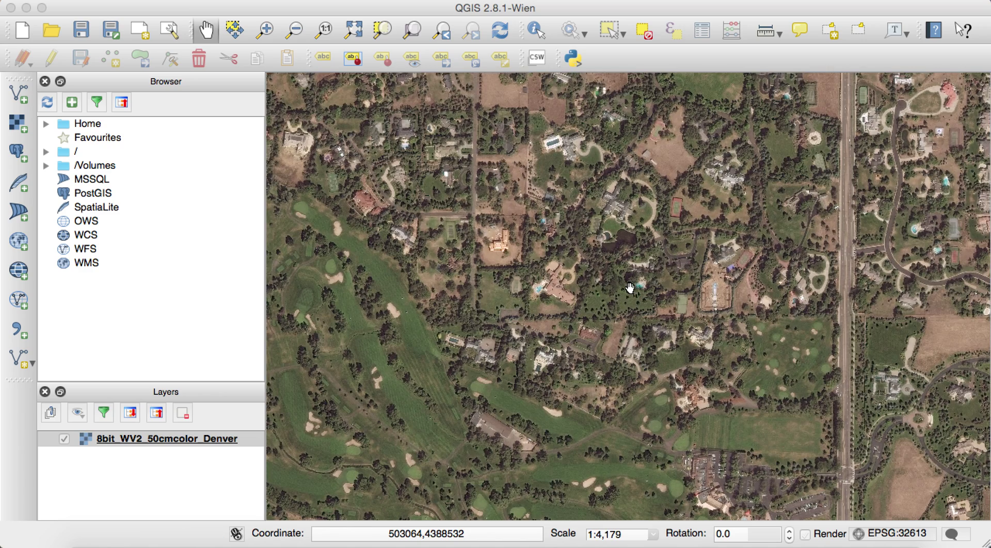
pyautogui.scroll(1, 629, 287)
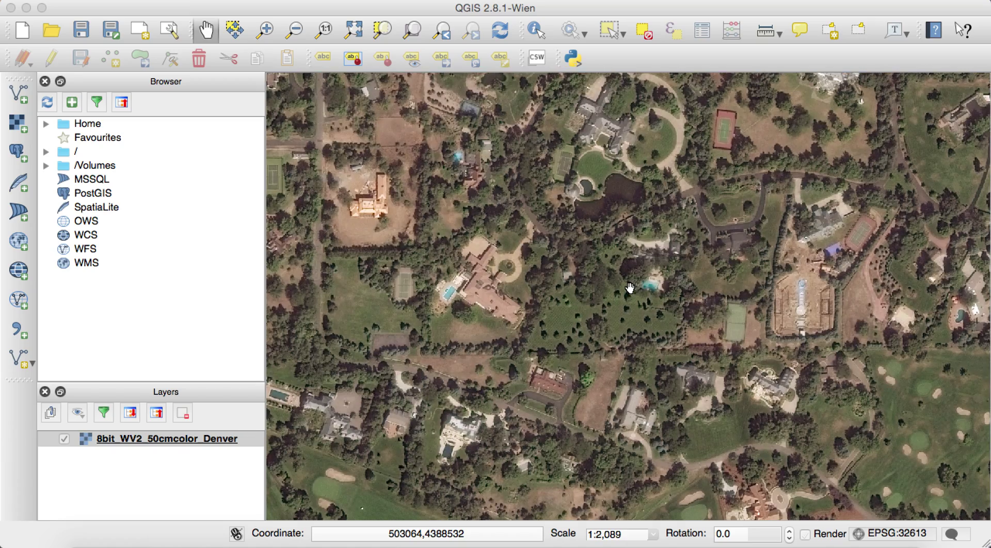
pyautogui.scroll(-1, 629, 287)
pyautogui.moveTo(504, 212); pyautogui.dragTo(568, 253)
pyautogui.moveTo(692, 248); pyautogui.dragTo(731, 307)
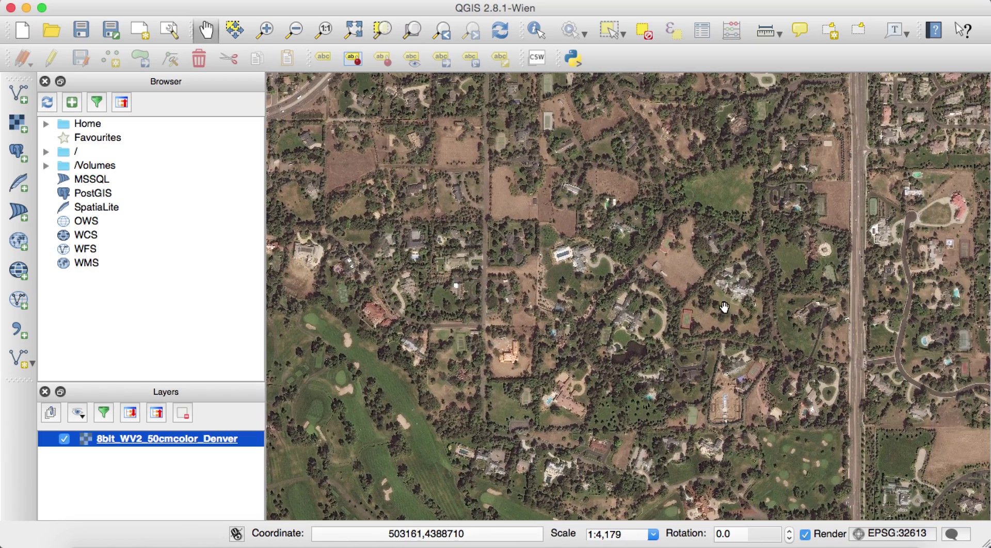
pyautogui.scroll(1, 730, 307)
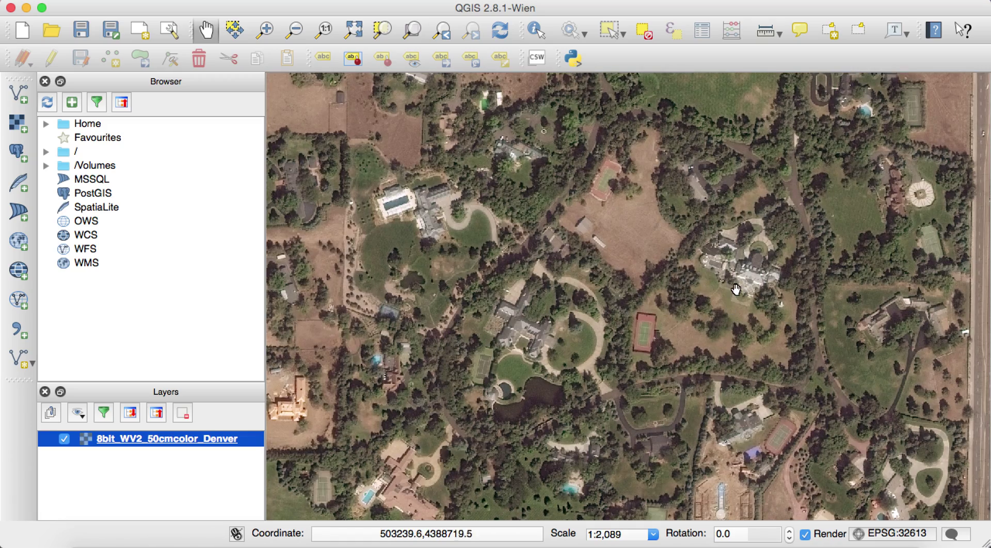
pyautogui.moveTo(774, 253); pyautogui.dragTo(756, 252)
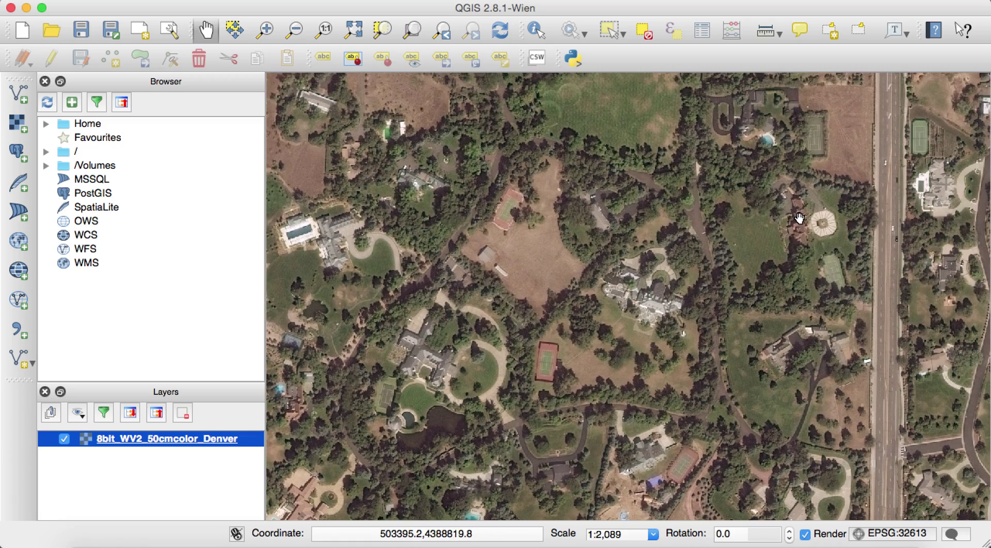
pyautogui.moveTo(800, 214); pyautogui.dragTo(672, 279)
pyautogui.scroll(-1, 673, 278)
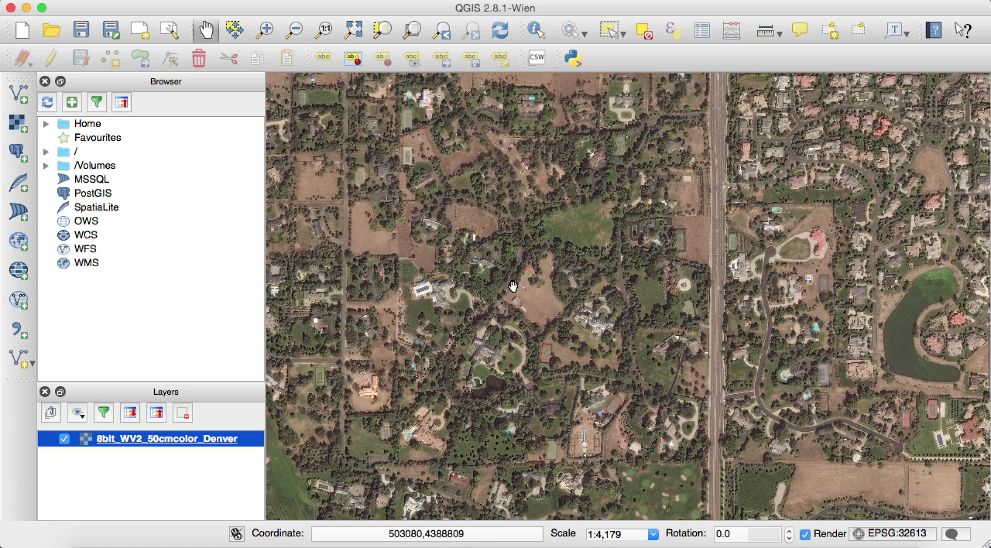
pyautogui.moveTo(419, 330); pyautogui.dragTo(551, 299)
pyautogui.scroll(-1, 551, 300)
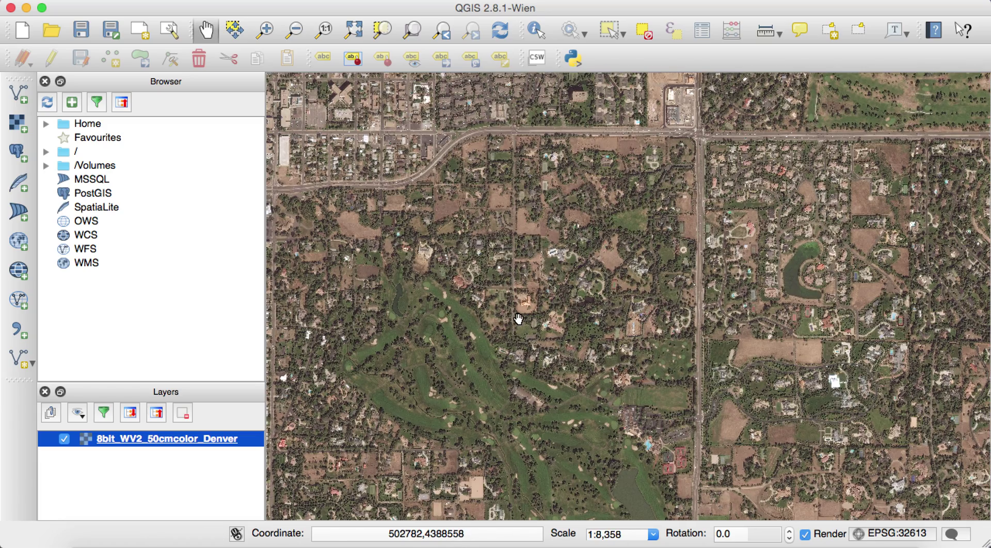
pyautogui.scroll(-1, 519, 319)
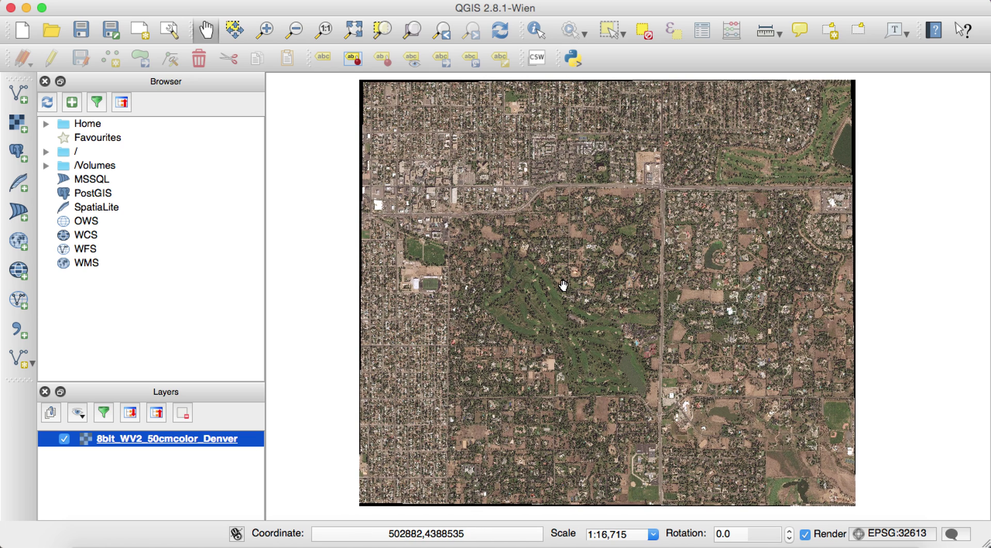
pyautogui.moveTo(564, 285); pyautogui.dragTo(566, 288)
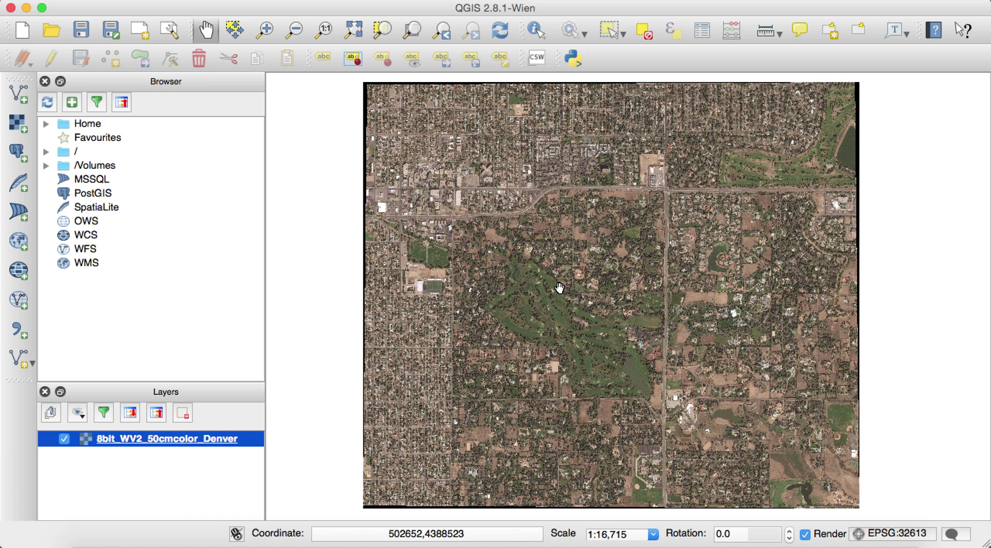
pyautogui.click(23, 32)
# Discard the Denver project without saving and load 16bit_WV2_50cmcolor_Alaska.TIF as a raster layer
pyautogui.click(455, 296)
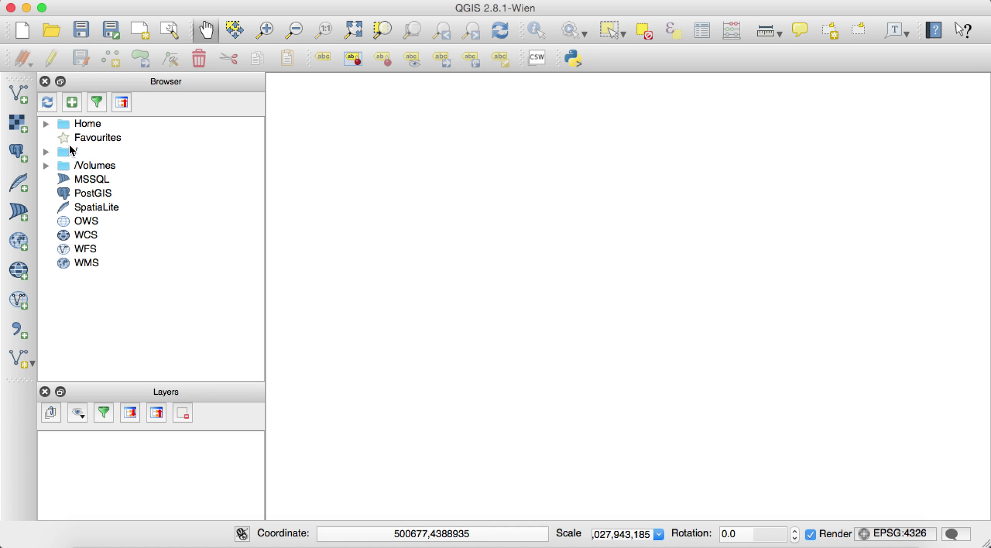
pyautogui.click(19, 127)
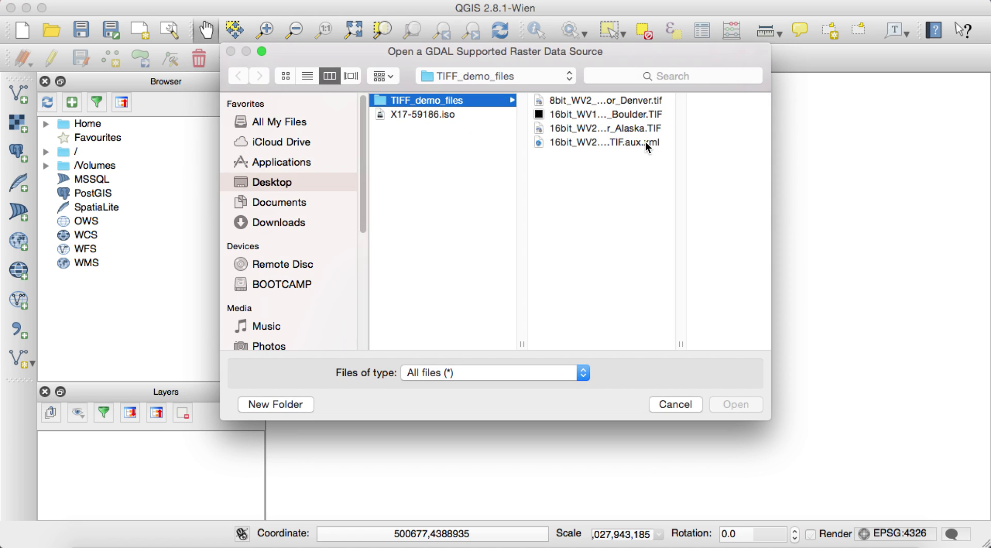
pyautogui.click(585, 135)
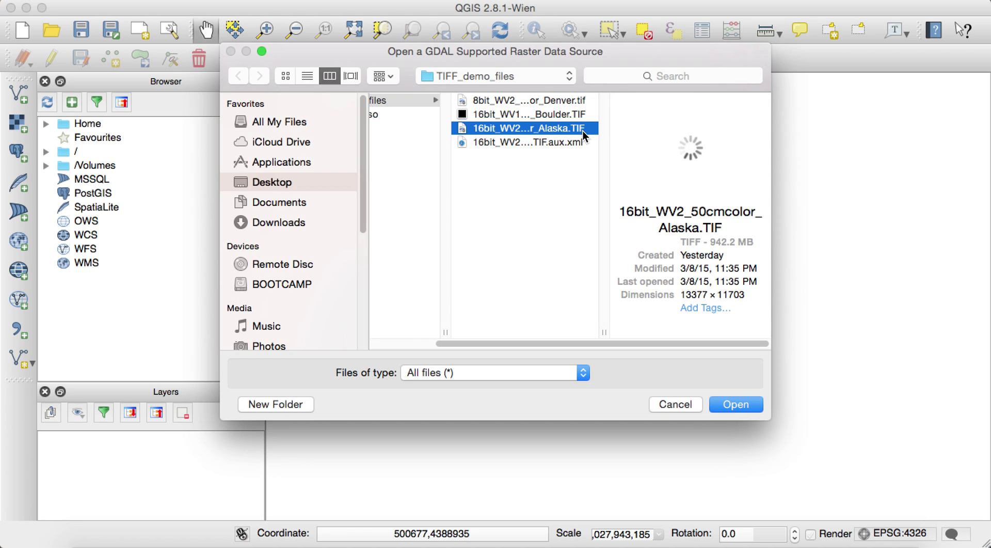
pyautogui.click(736, 405)
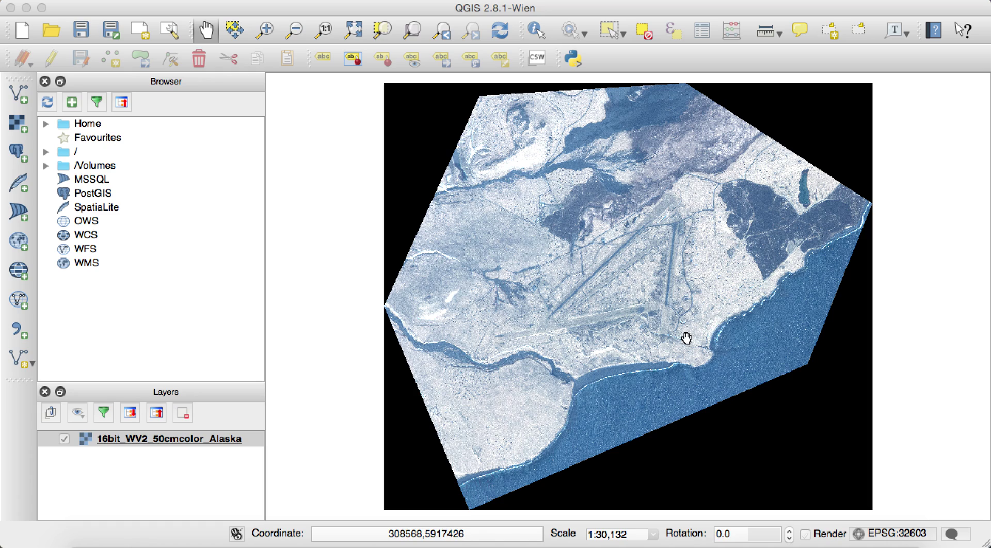
# Zoom in to about 1:7,533 and pan onto the Alaska airfield runways
pyautogui.scroll(1, 687, 338)
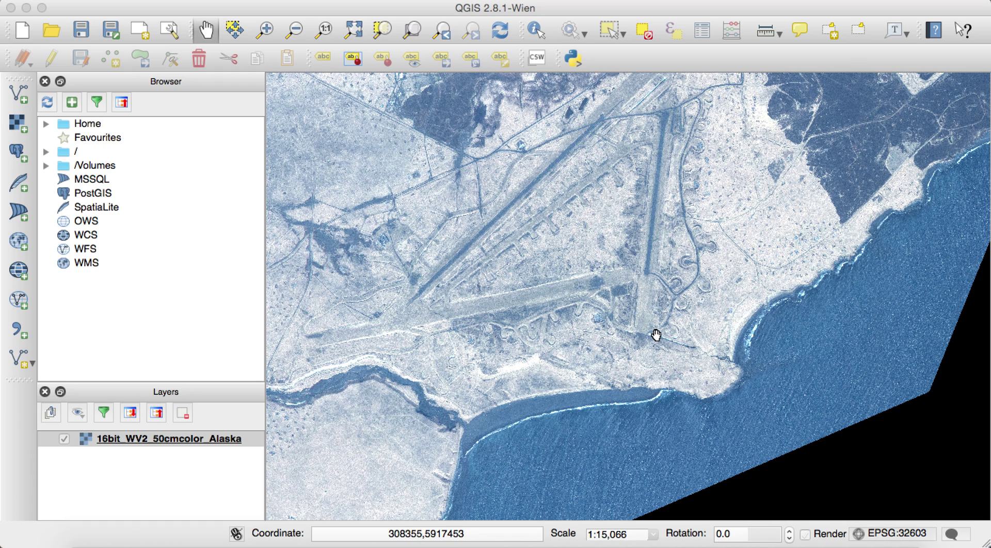
pyautogui.scroll(1, 656, 336)
pyautogui.moveTo(525, 259); pyautogui.dragTo(630, 337)
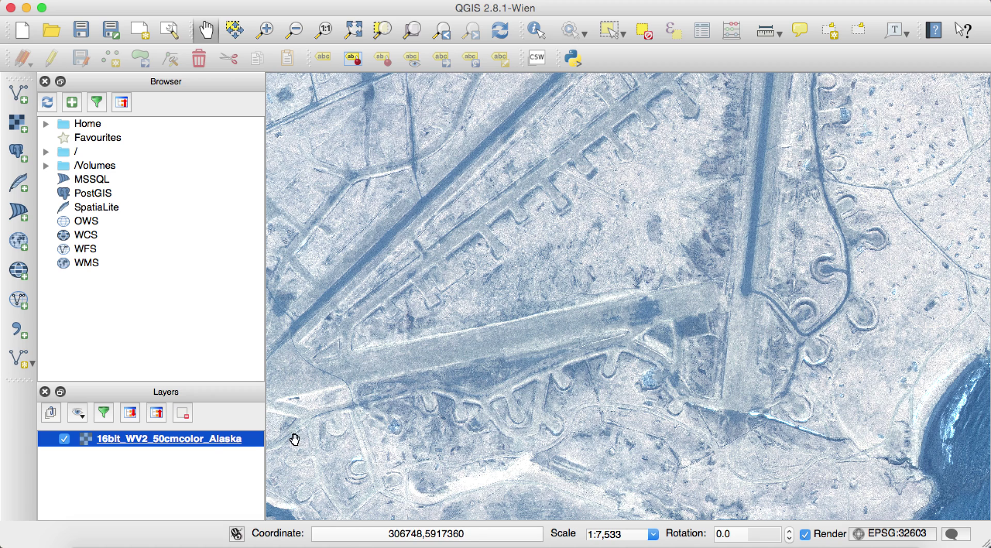
pyautogui.moveTo(191, 444)
pyautogui.rightClick(192, 441)
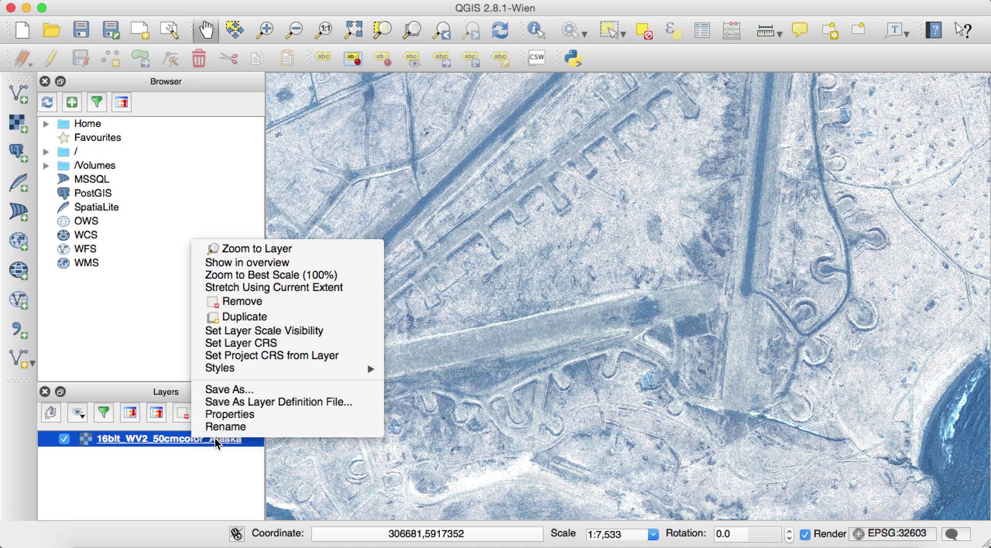
# Open the Alaska layer's Style properties, widen the dialog, and expand the Contrast enhancement list
pyautogui.click(231, 419)
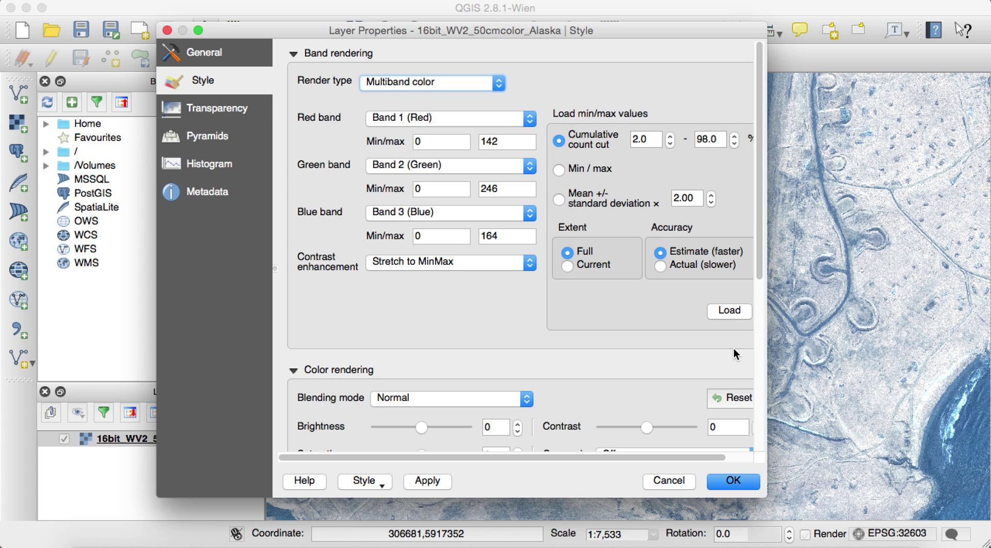
pyautogui.moveTo(765, 357); pyautogui.dragTo(895, 358)
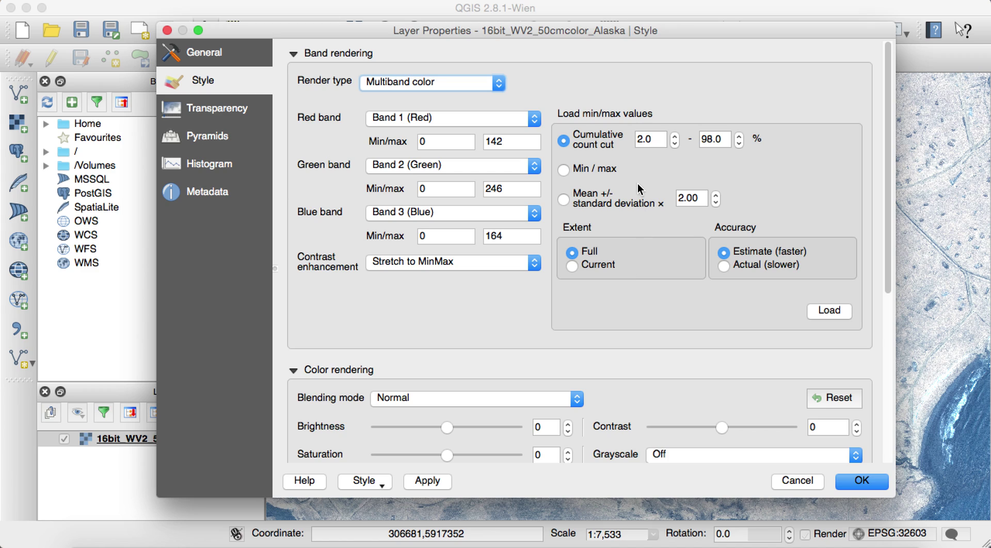
pyautogui.click(535, 263)
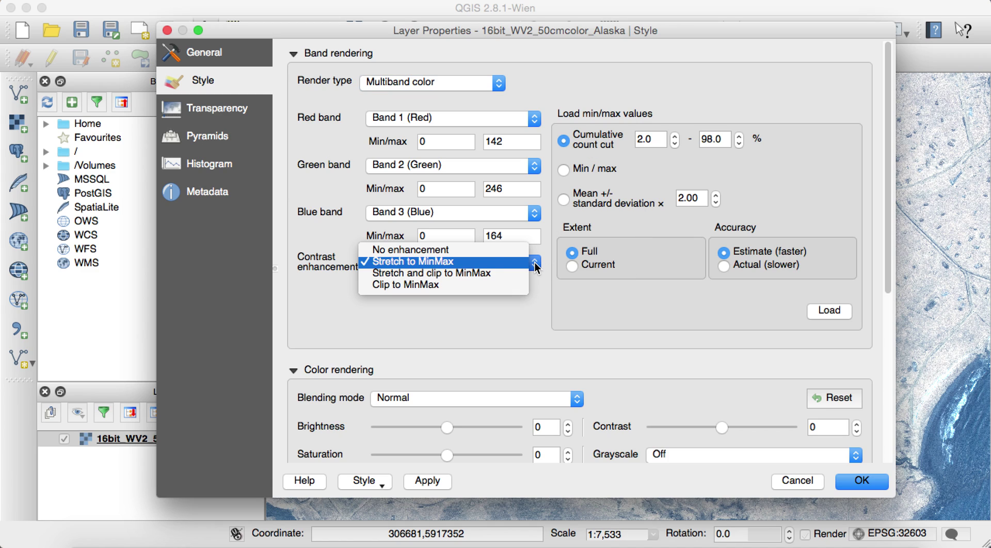
# Set contrast enhancement to No enhancement and apply it, moving the dialog aside
pyautogui.click(453, 251)
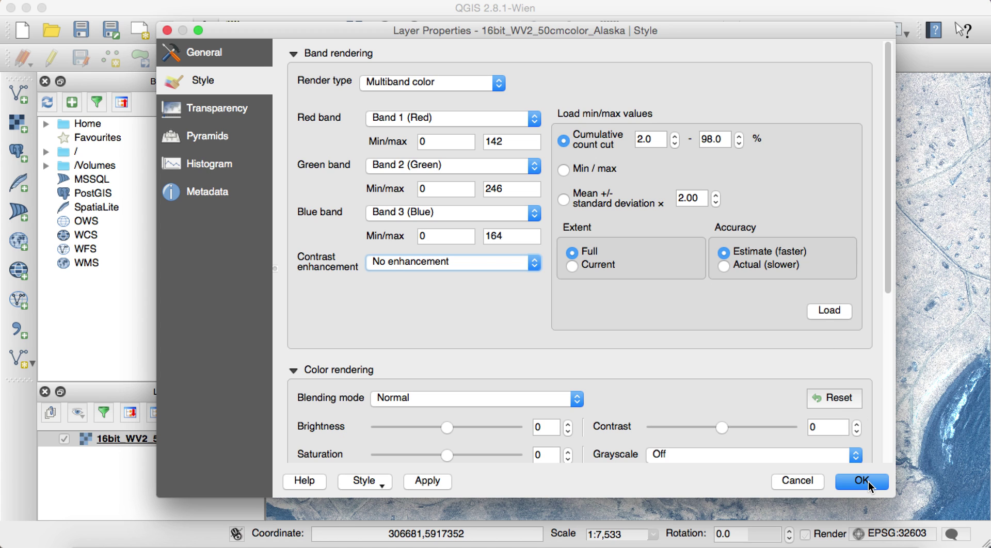
pyautogui.click(434, 484)
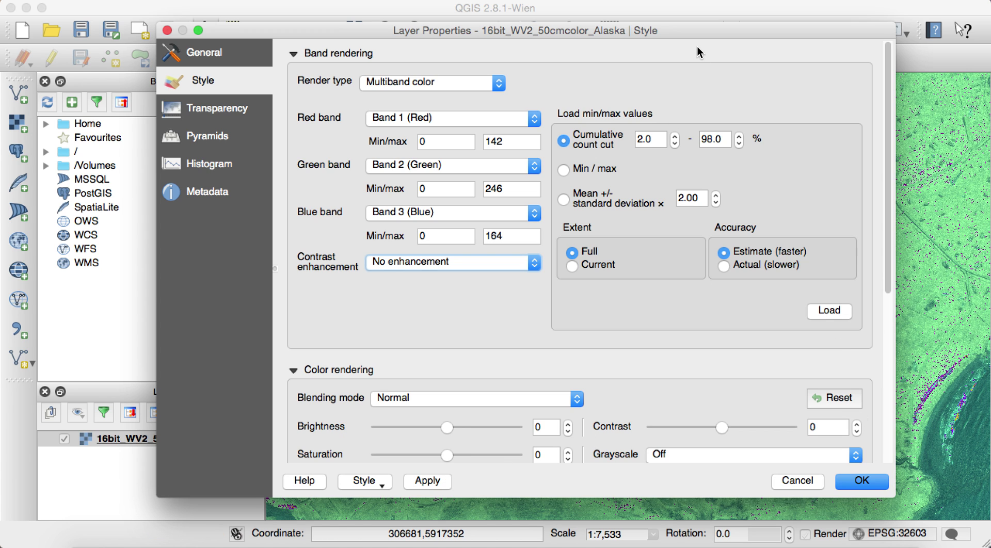
pyautogui.moveTo(698, 34); pyautogui.dragTo(507, 33)
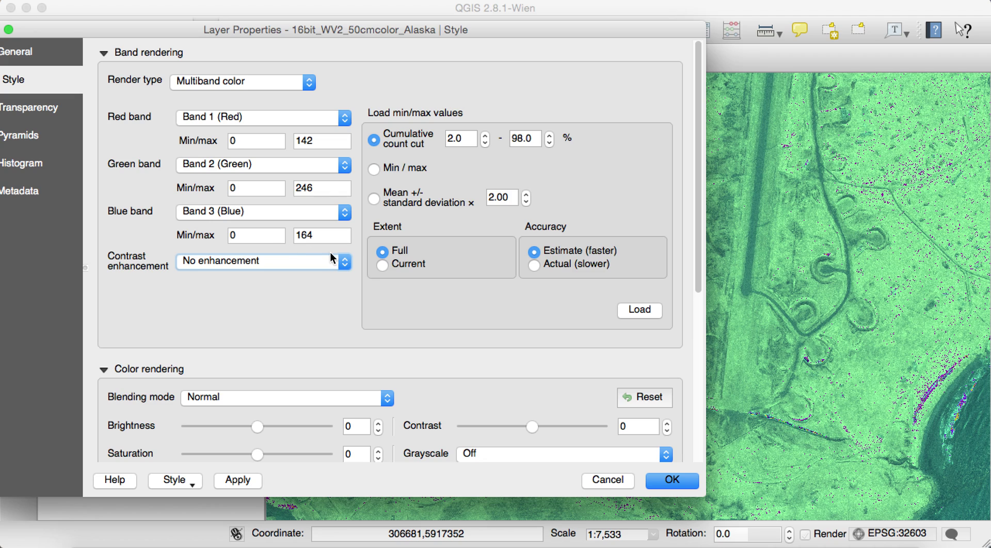
# Select Stretch to MinMax as the contrast enhancement
pyautogui.click(346, 264)
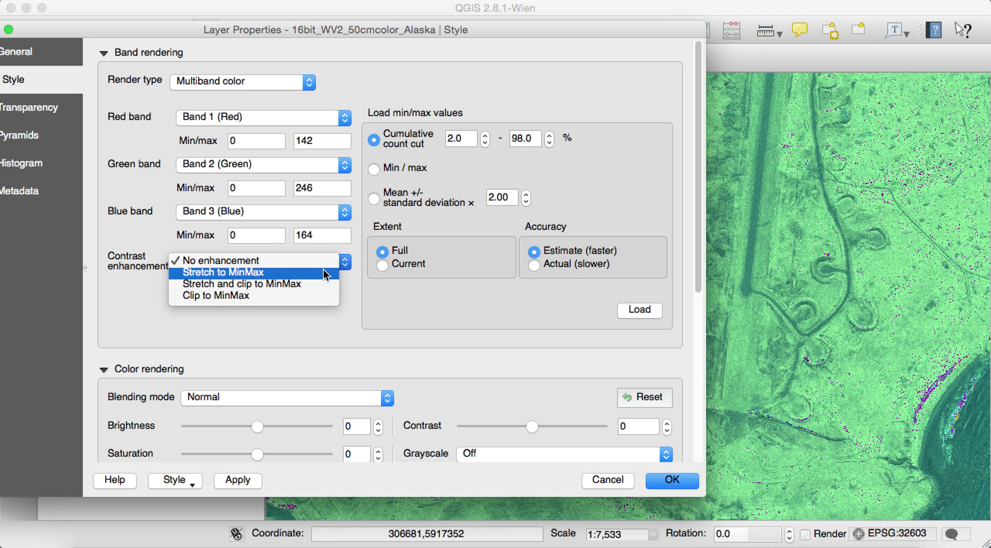
pyautogui.click(346, 266)
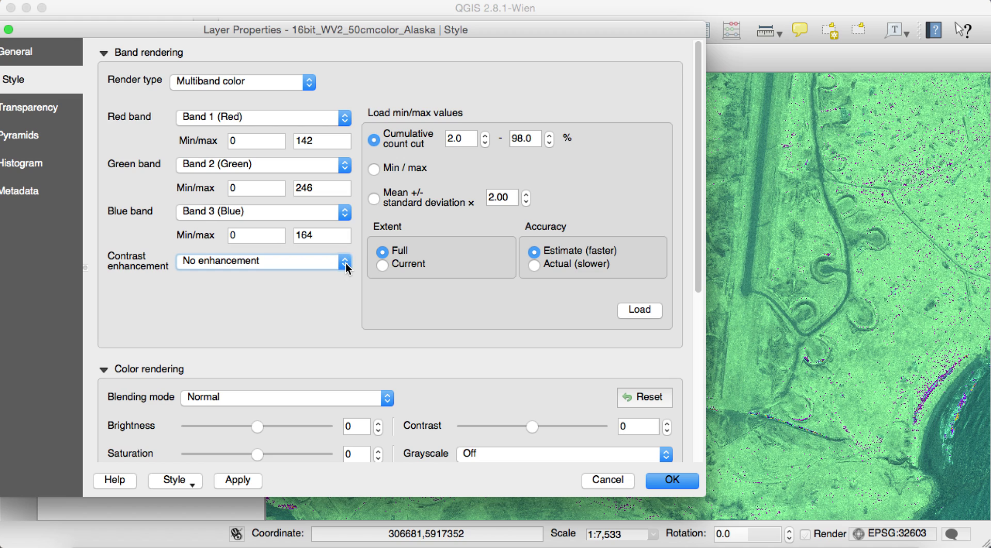
pyautogui.click(345, 263)
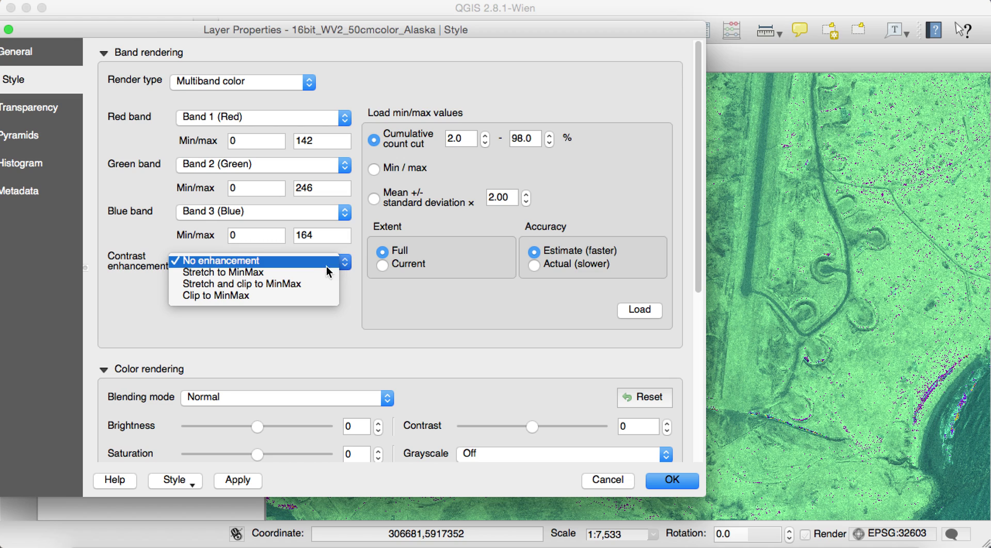
pyautogui.click(279, 274)
# Resize and reposition the properties dialog, then apply Stretch to MinMax to the Alaska image
pyautogui.moveTo(435, 30); pyautogui.dragTo(342, 37)
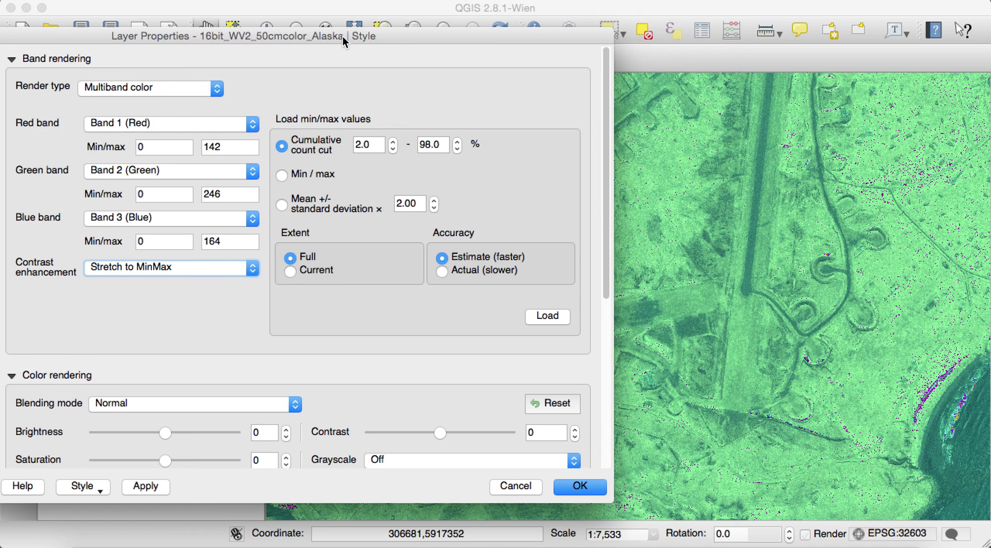
pyautogui.moveTo(613, 504); pyautogui.dragTo(413, 385)
pyautogui.moveTo(315, 347); pyautogui.dragTo(388, 349)
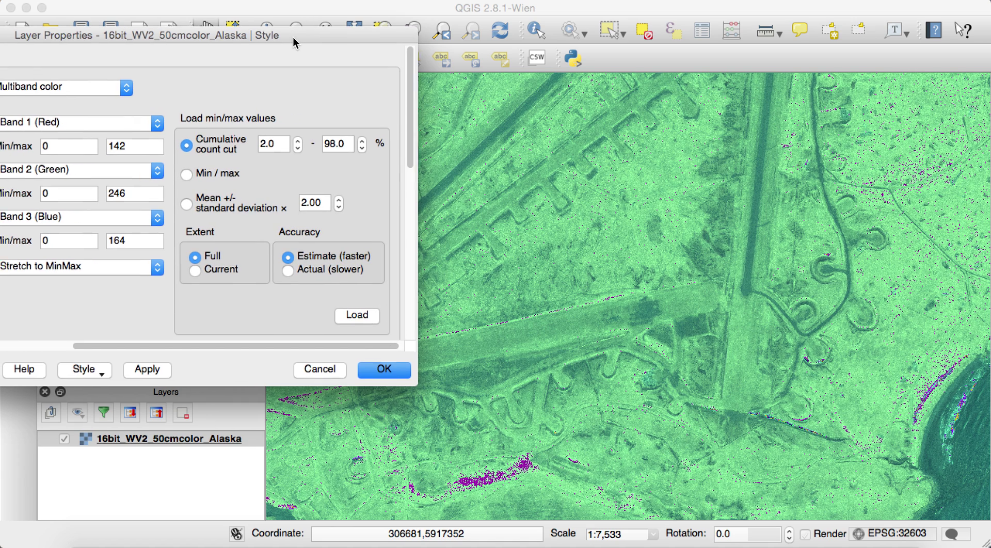
pyautogui.moveTo(293, 36); pyautogui.dragTo(347, 27)
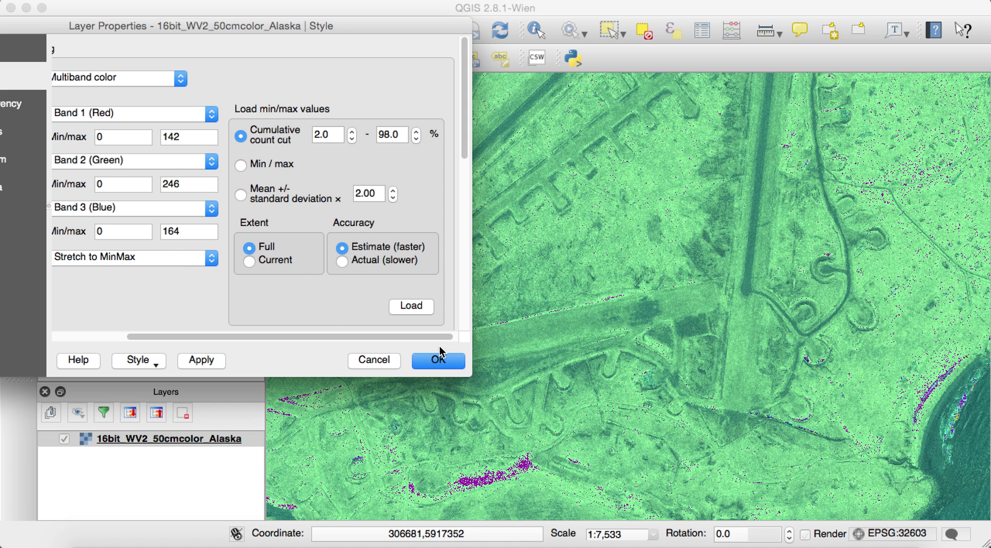
pyautogui.click(198, 361)
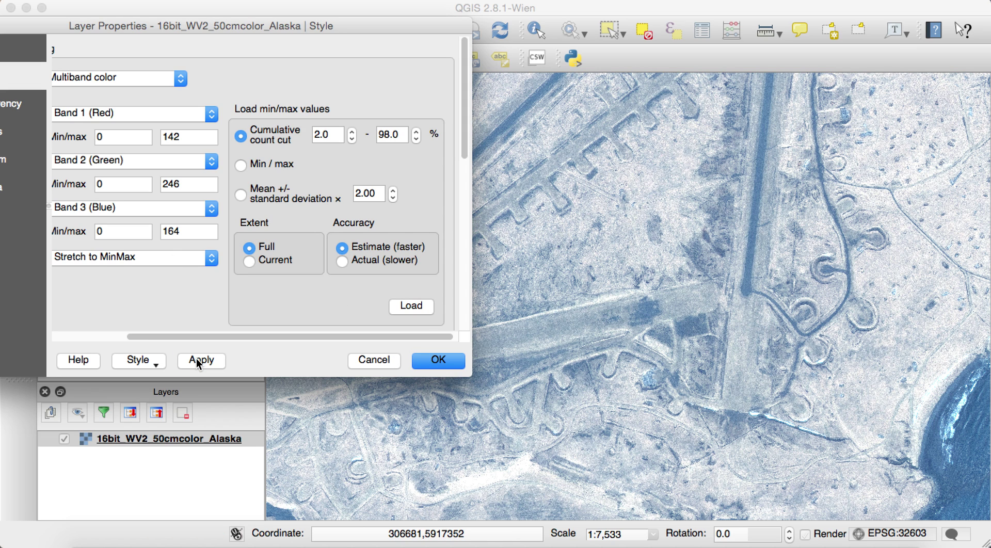
pyautogui.click(213, 258)
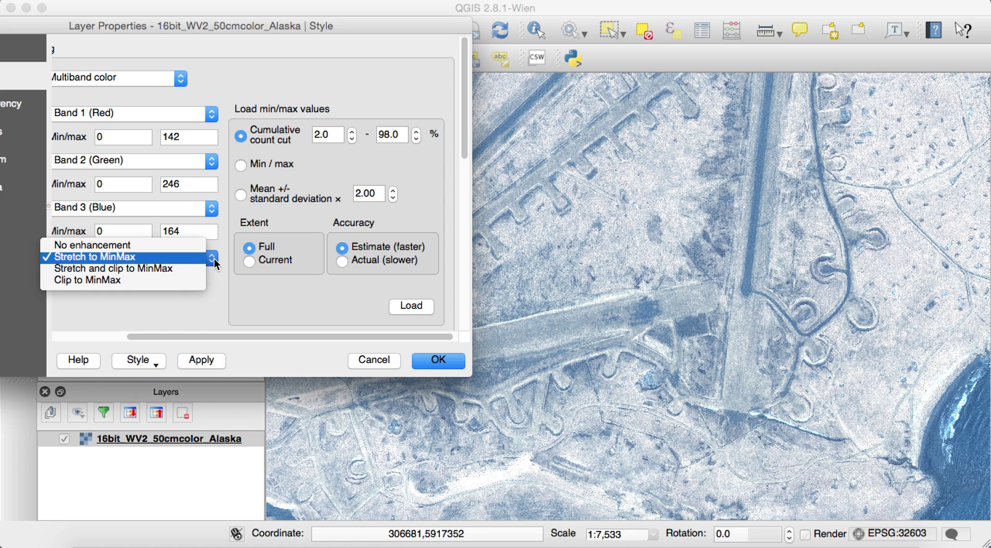
pyautogui.click(215, 258)
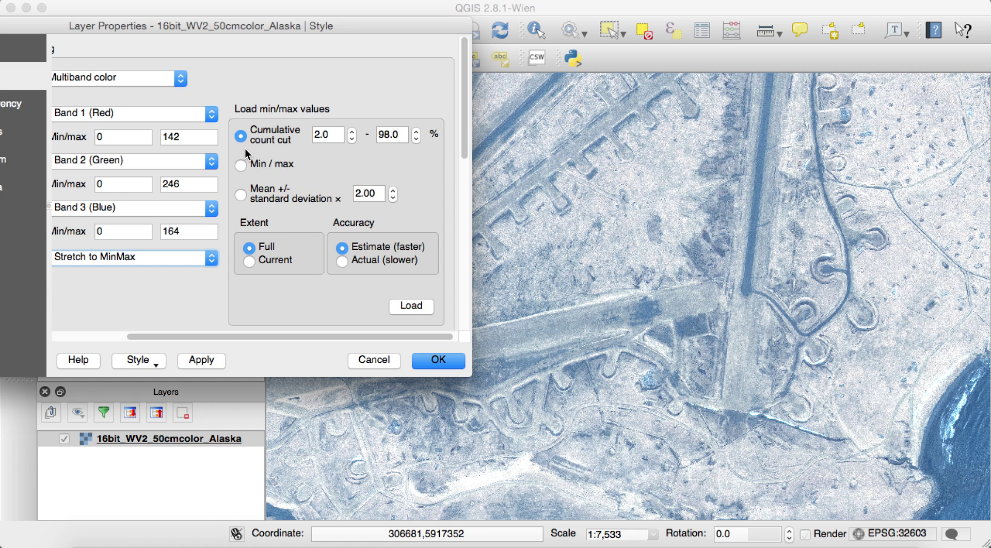
# Load and apply a mean ± 1 standard deviation min/max stretch
pyautogui.click(239, 196)
pyautogui.moveTo(374, 195); pyautogui.dragTo(356, 193)
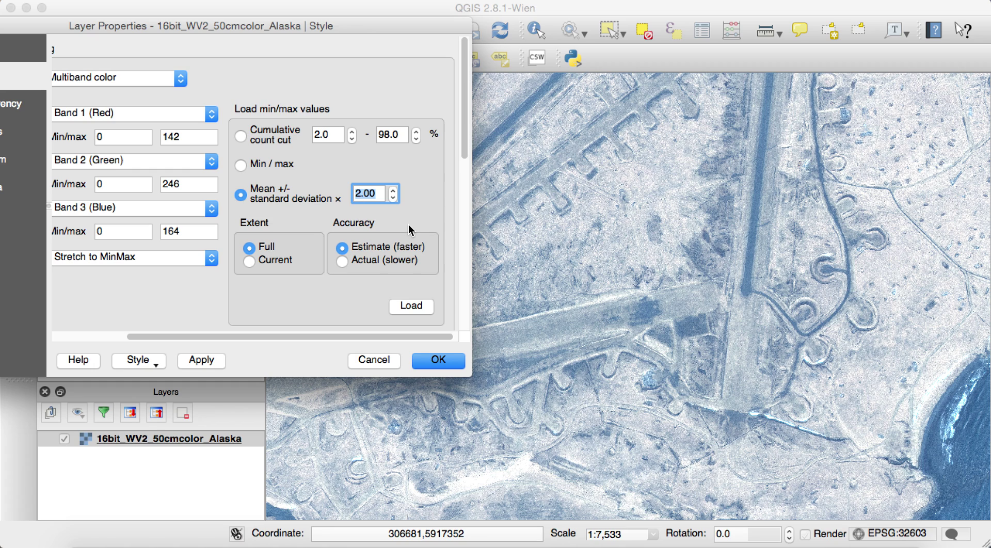
pyautogui.write('1')
pyautogui.click(420, 306)
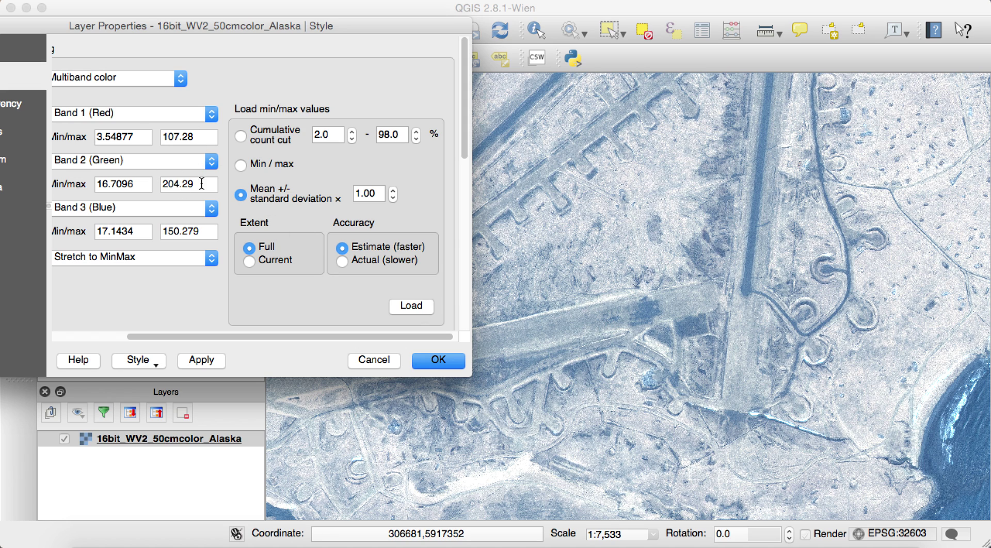
pyautogui.click(210, 361)
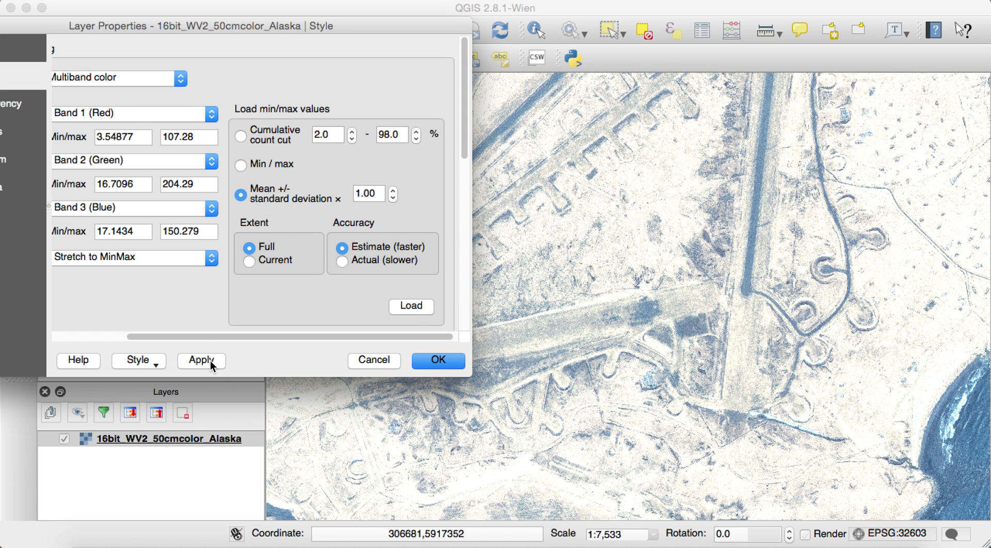
# Change the multiplier to 3, then load and apply the mean ± 3 standard deviation stretch
pyautogui.doubleClick(359, 194)
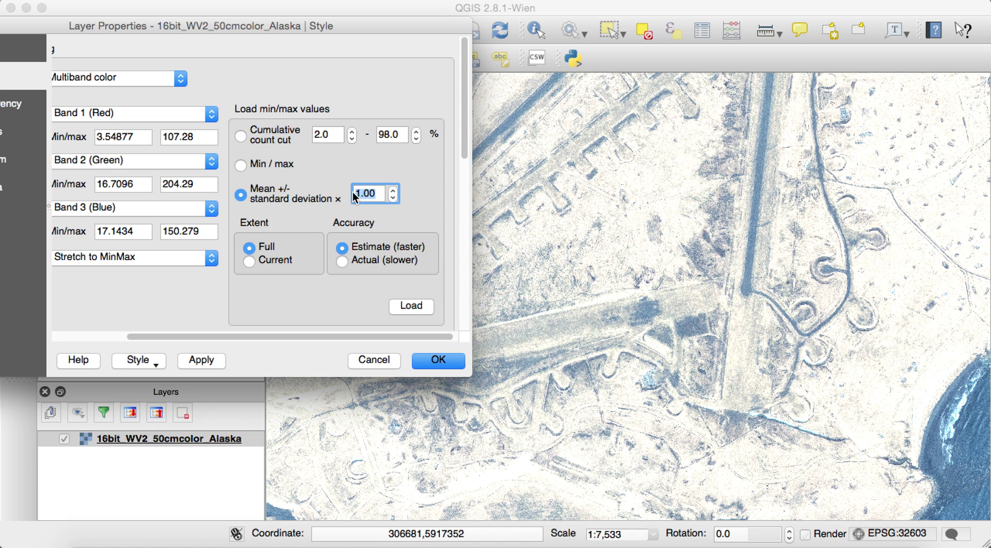
pyautogui.write('3')
pyautogui.click(416, 306)
pyautogui.click(209, 361)
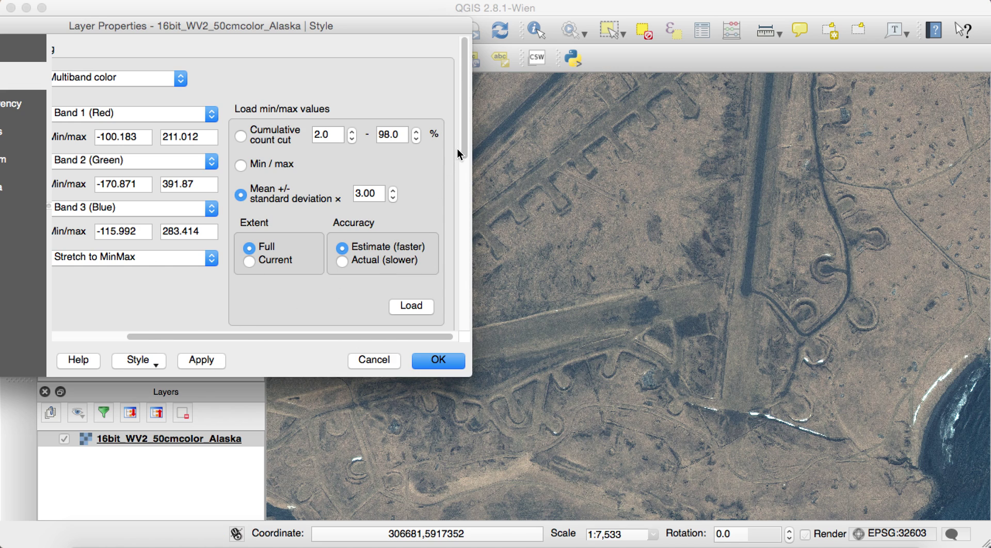
# Raise and apply the contrast, then reset contrast to 0 and apply again
pyautogui.moveTo(462, 141); pyautogui.dragTo(464, 239)
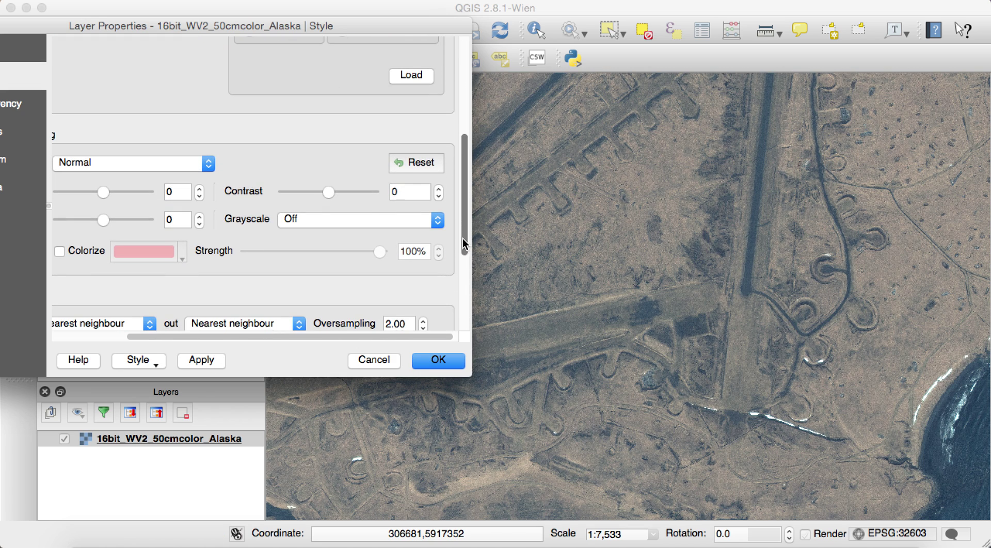
pyautogui.moveTo(329, 193); pyautogui.dragTo(351, 192)
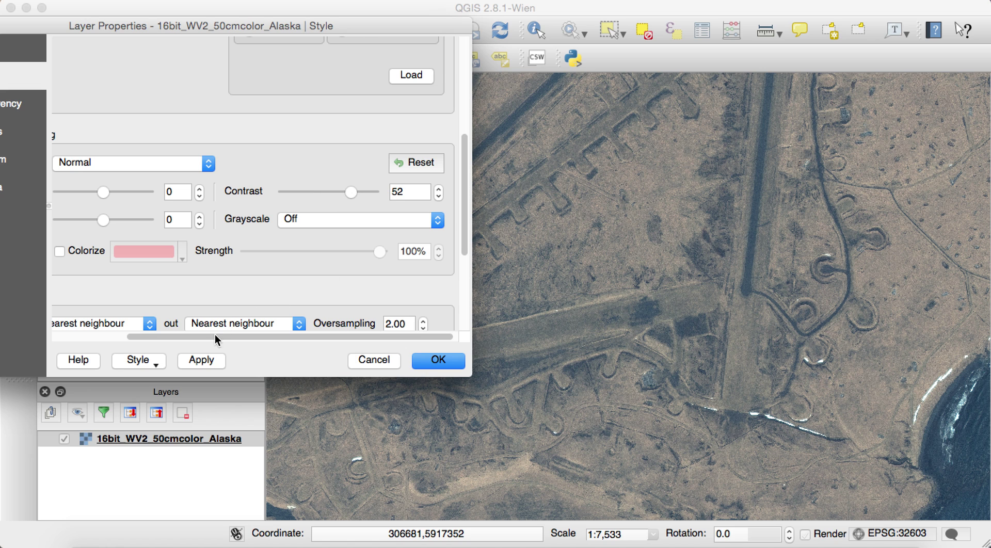
pyautogui.click(209, 360)
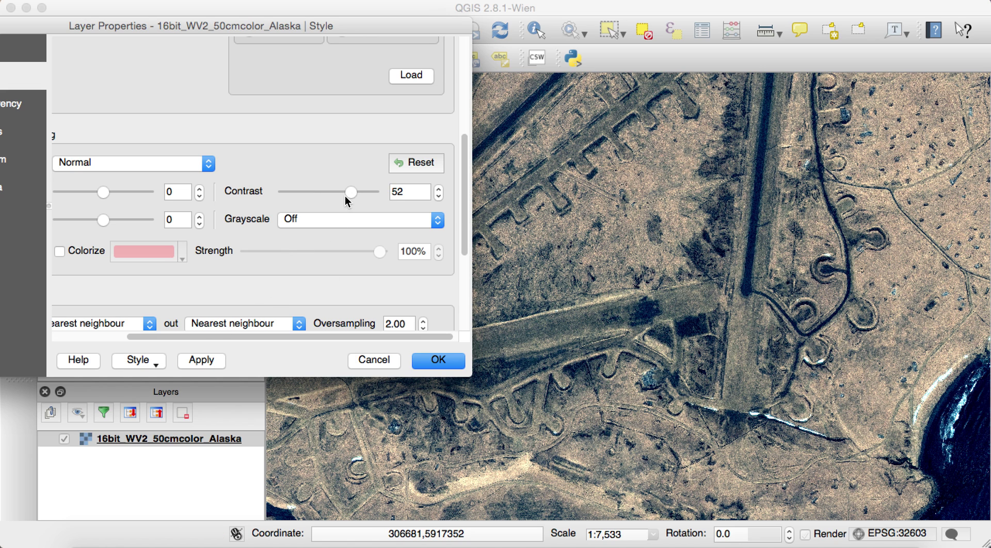
pyautogui.moveTo(348, 194); pyautogui.dragTo(327, 190)
pyautogui.click(395, 192)
pyautogui.click(219, 360)
# Increase and apply the brightness, then close the Alaska layer properties without keeping changes
pyautogui.moveTo(214, 338); pyautogui.dragTo(149, 336)
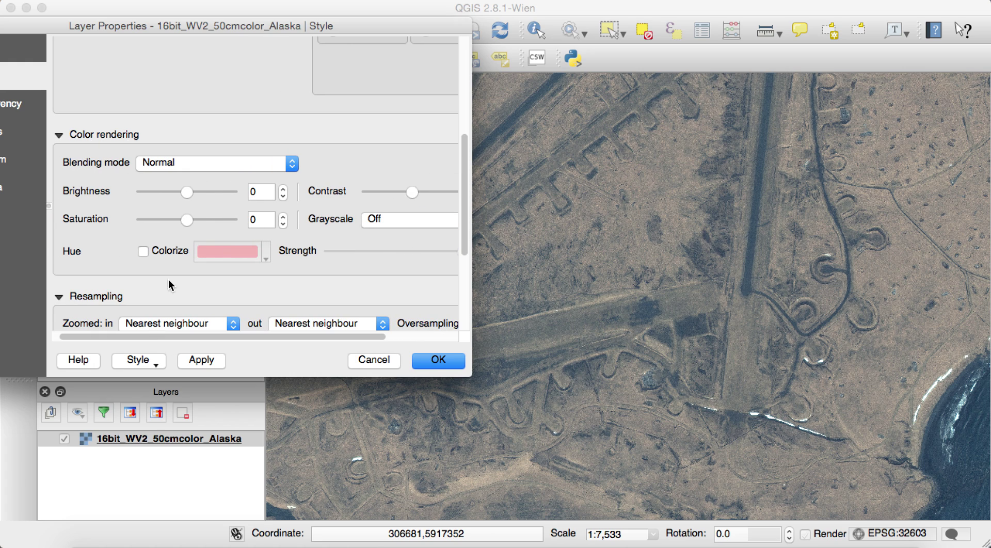
pyautogui.moveTo(188, 192); pyautogui.dragTo(200, 193)
pyautogui.click(200, 360)
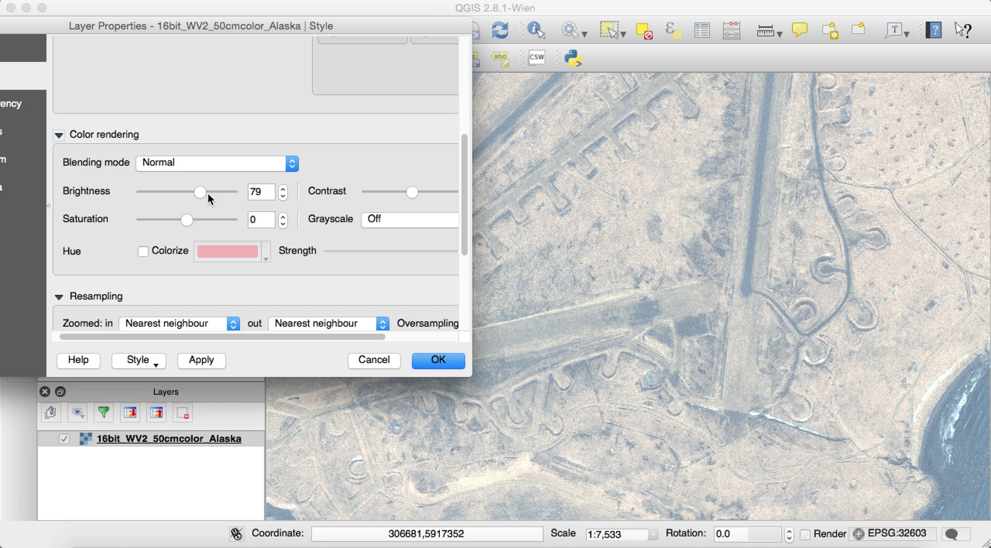
pyautogui.click(214, 360)
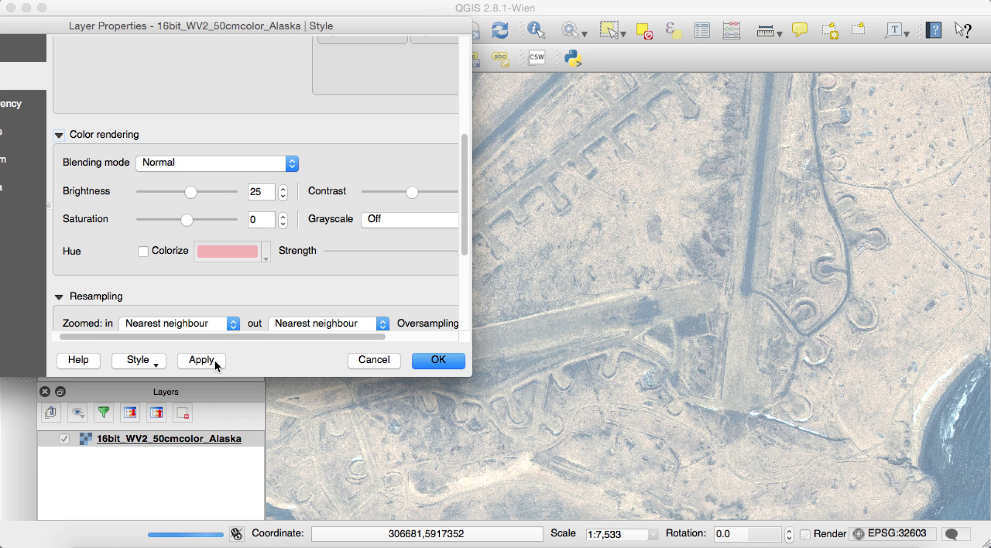
pyautogui.moveTo(463, 225); pyautogui.dragTo(465, 125)
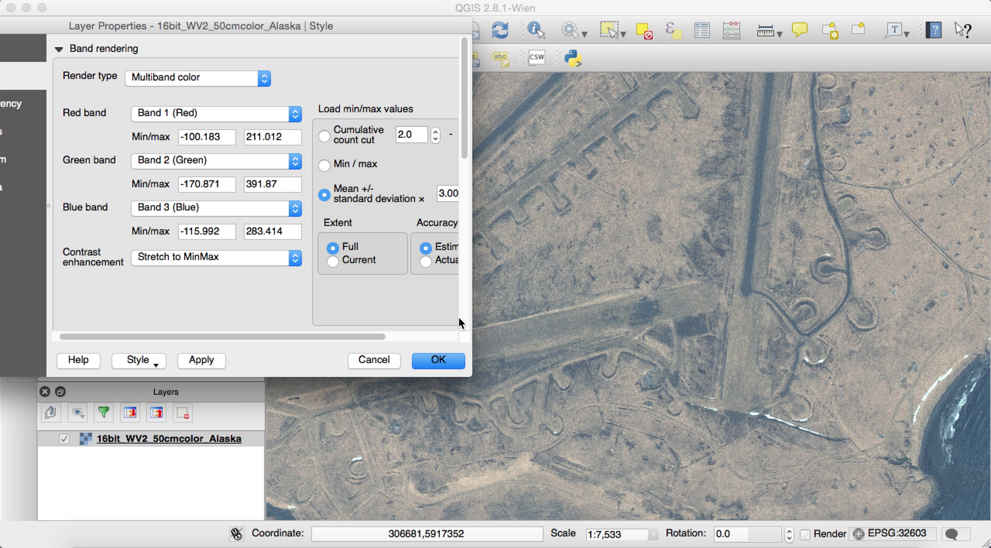
pyautogui.click(375, 360)
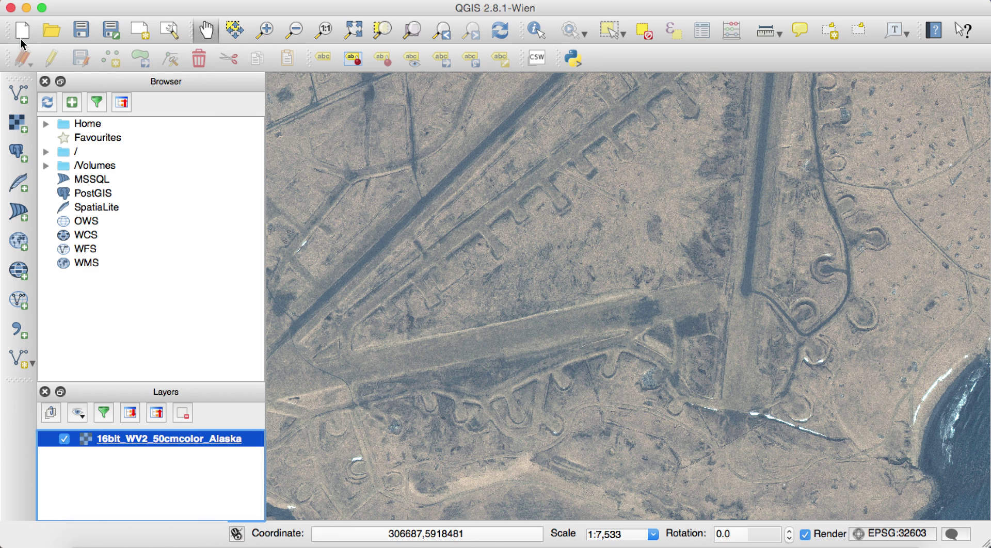
# Start a new project without saving, dismissing the Open Project file chooser
pyautogui.click(22, 32)
pyautogui.click(454, 294)
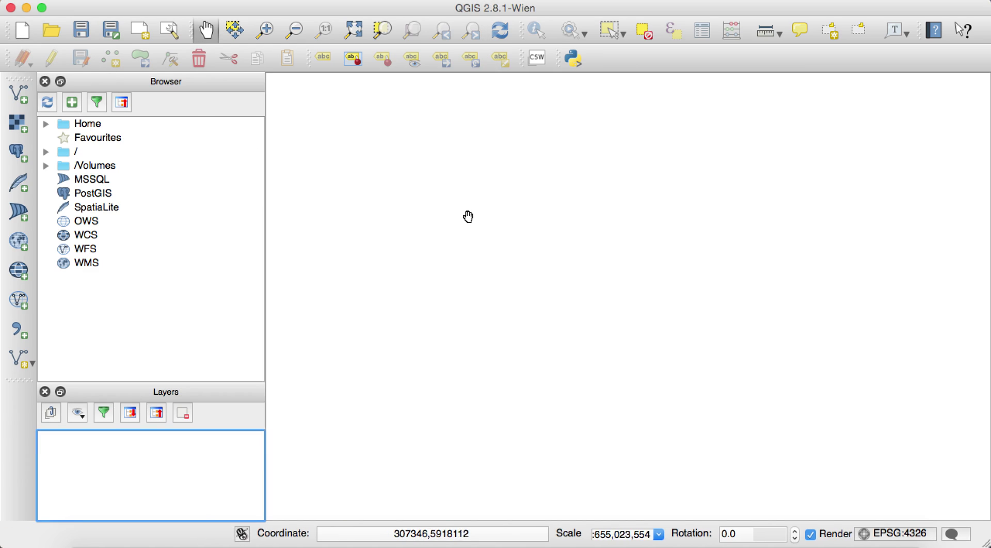
pyautogui.click(53, 32)
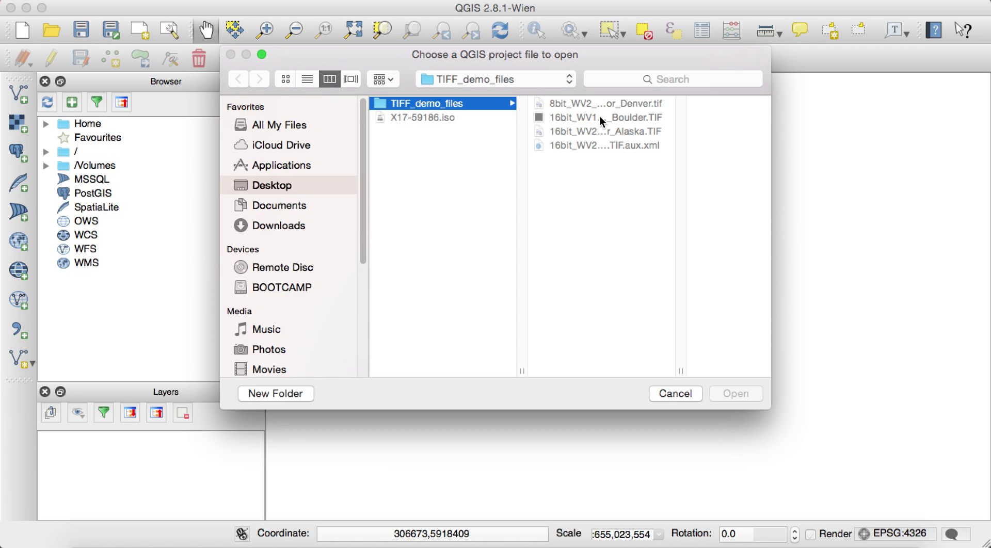
pyautogui.click(671, 393)
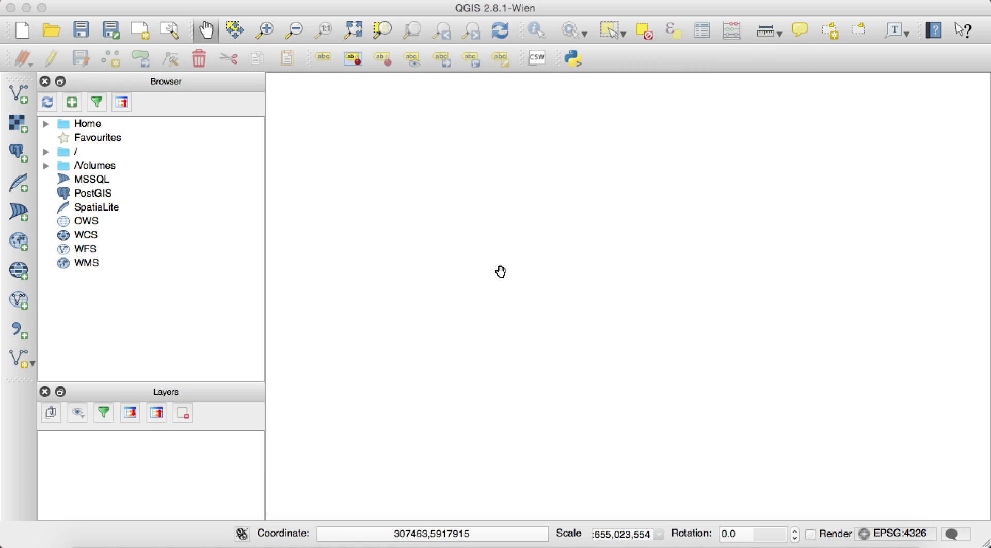
# Add the 16bit_WV1_50cmpanonly_Boulder TIF as a raster layer and zoom in
pyautogui.click(19, 126)
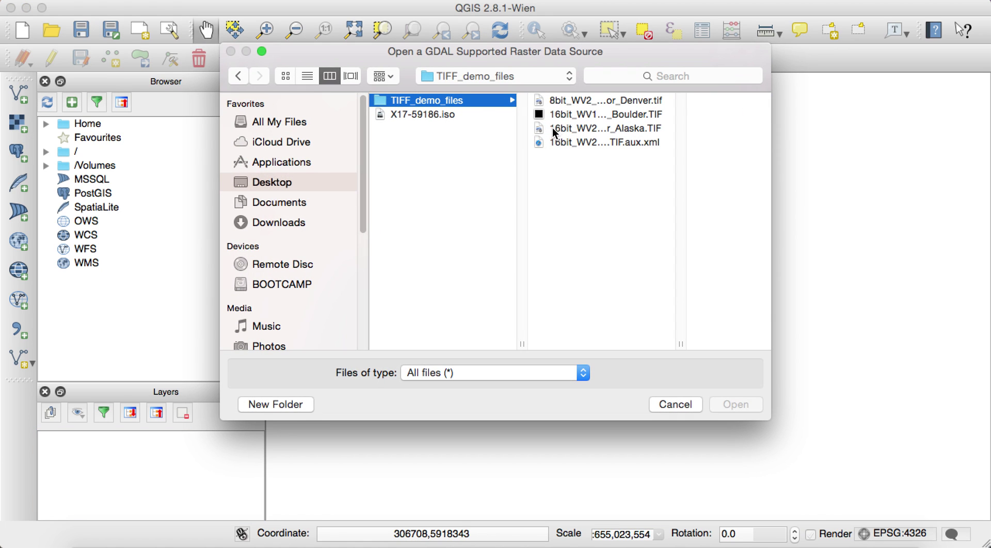
pyautogui.click(584, 116)
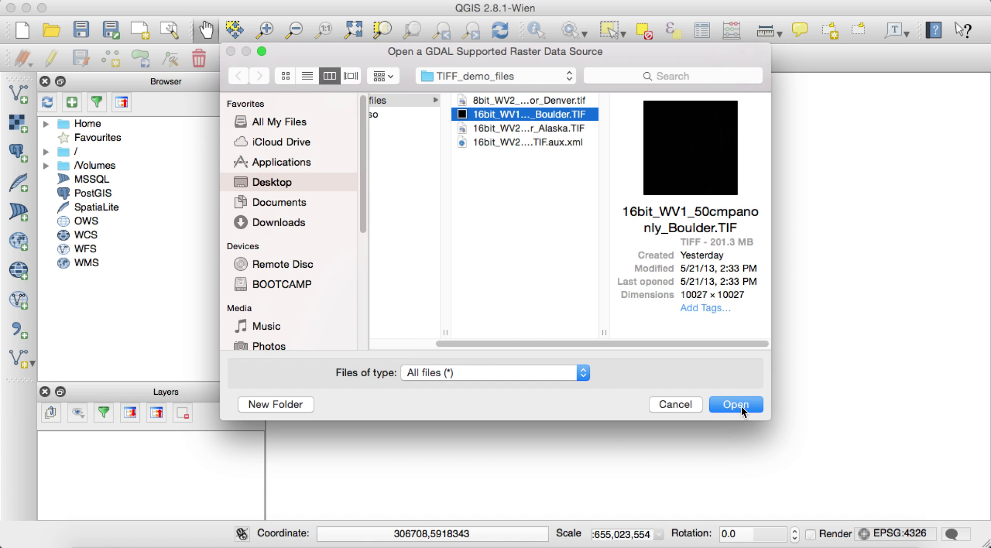
pyautogui.click(742, 408)
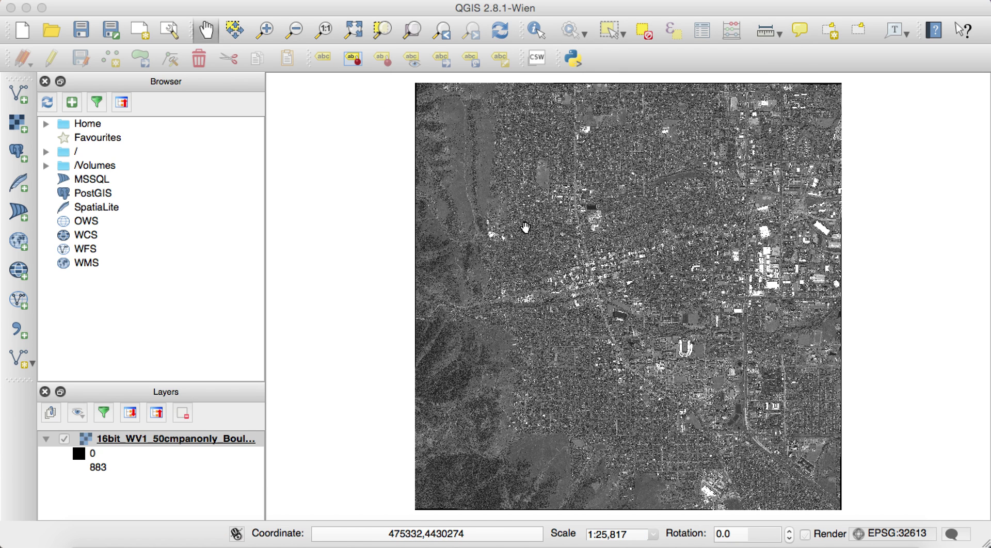
pyautogui.scroll(1, 737, 308)
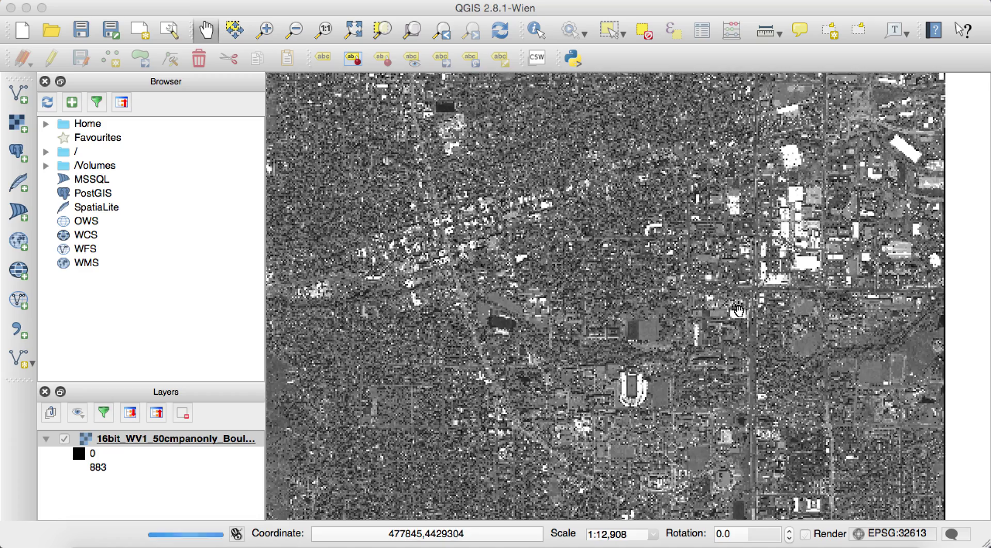
pyautogui.scroll(2, 738, 312)
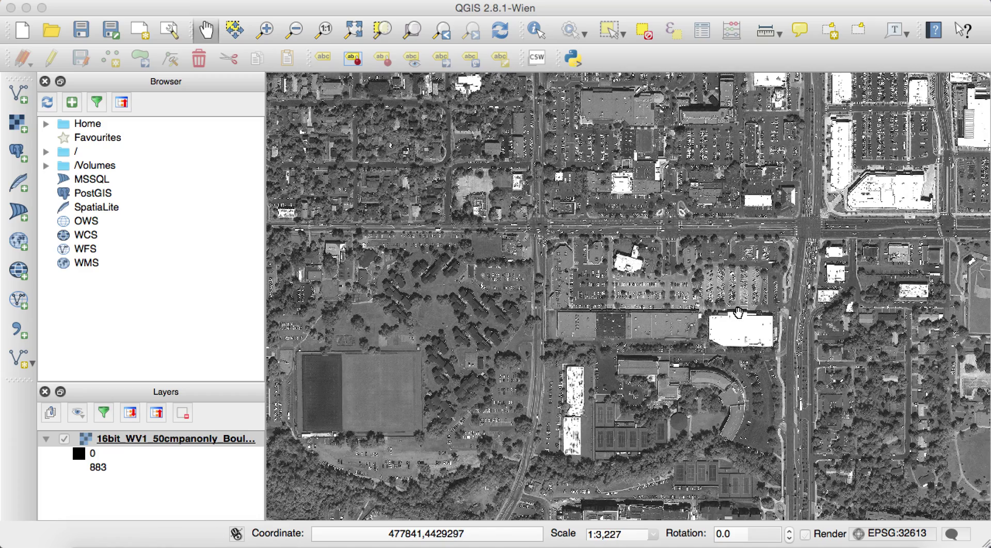
# Apply a mean ± 2.00 standard deviation stretch to the Boulder layer and close properties
pyautogui.rightClick(183, 440)
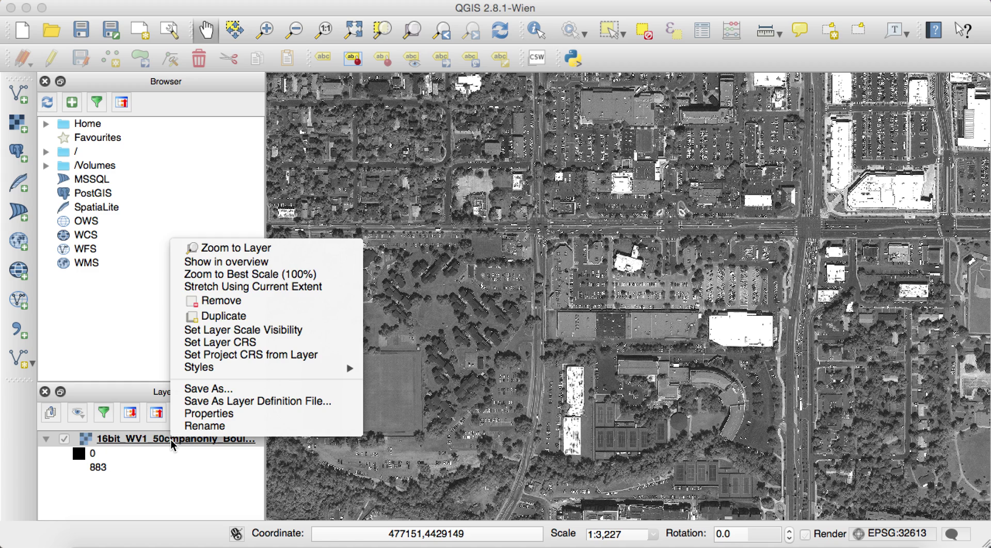
pyautogui.click(210, 416)
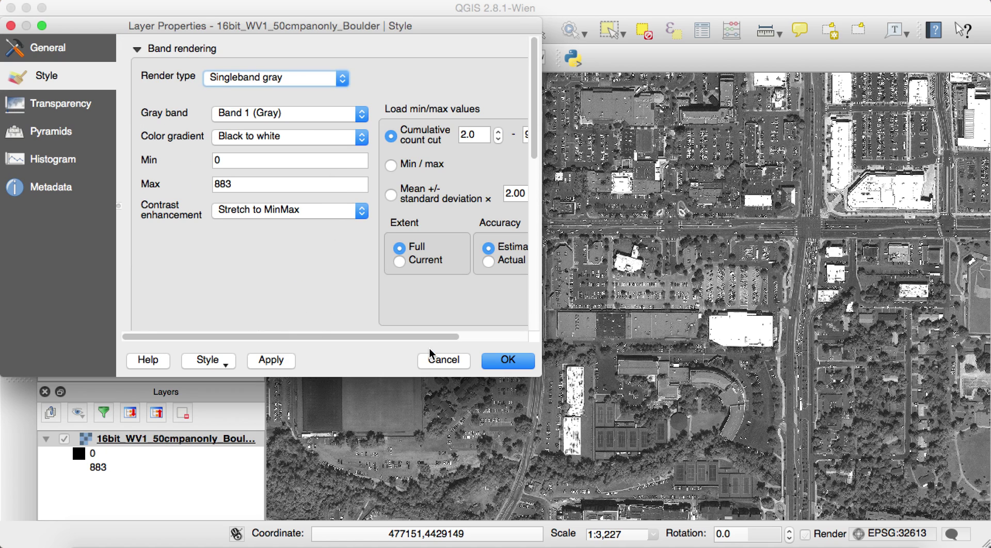
pyautogui.moveTo(433, 340); pyautogui.dragTo(483, 282)
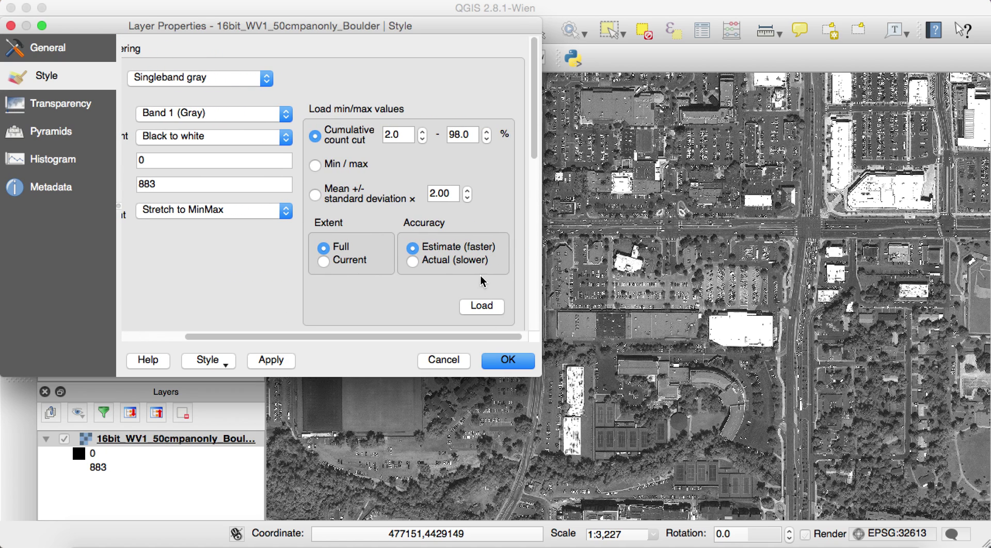
pyautogui.click(316, 197)
pyautogui.click(481, 307)
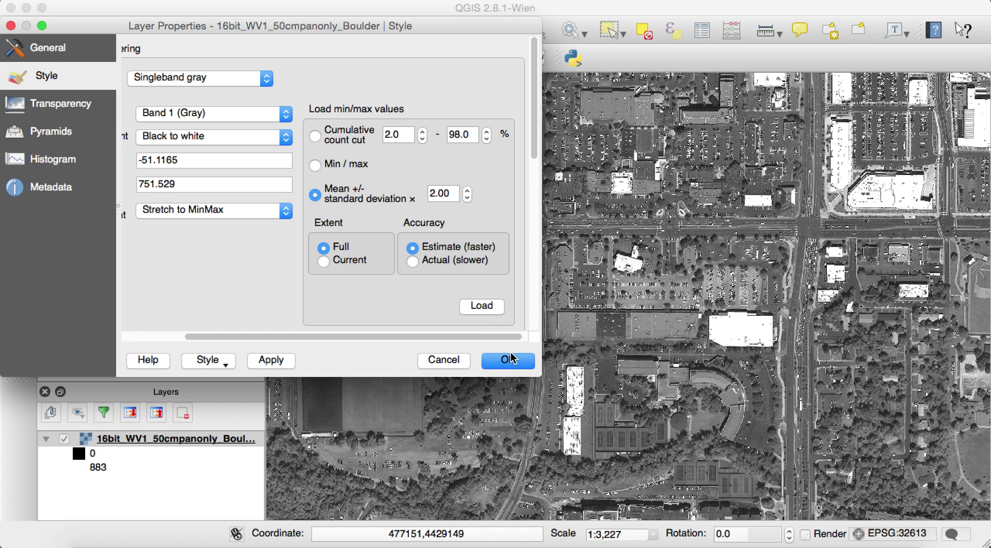
pyautogui.click(511, 360)
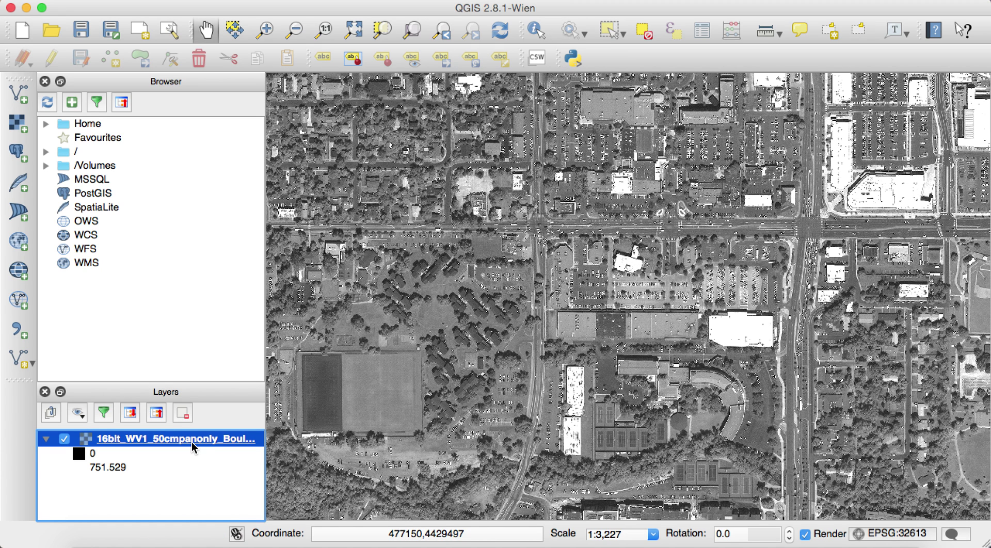
# Change the stretch to mean ± 3 standard deviations (-251.778 to 952.19) and apply it
pyautogui.rightClick(193, 447)
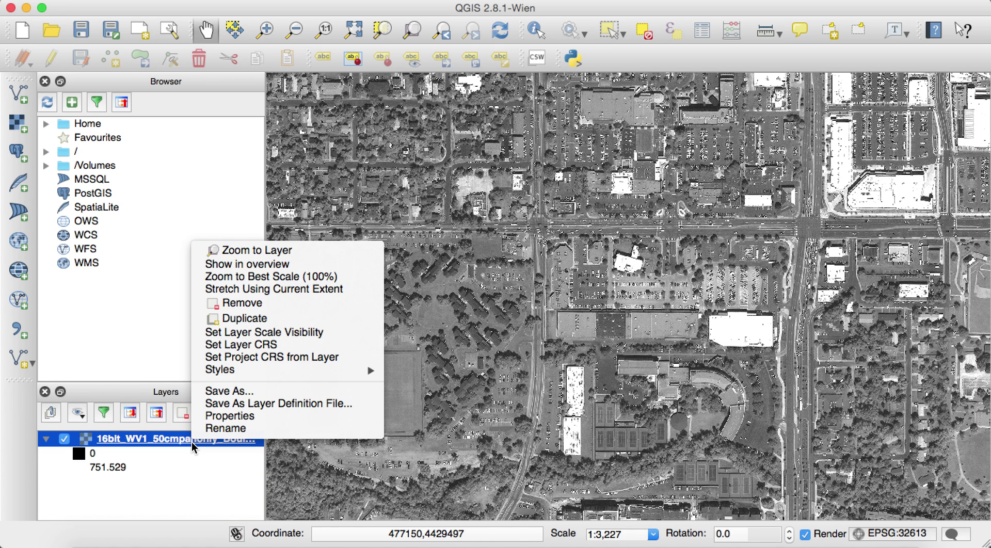
pyautogui.click(222, 419)
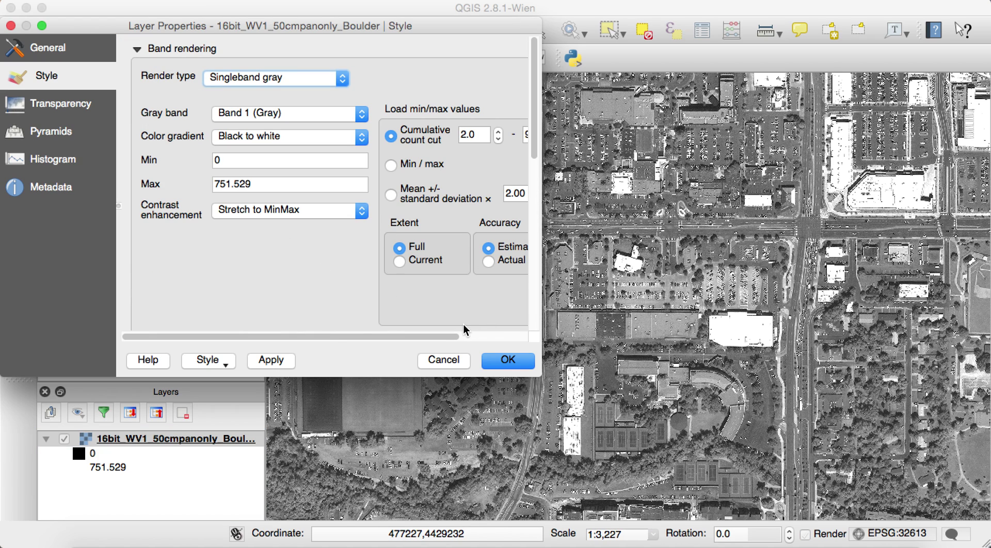
pyautogui.moveTo(451, 337); pyautogui.dragTo(524, 338)
pyautogui.click(433, 192)
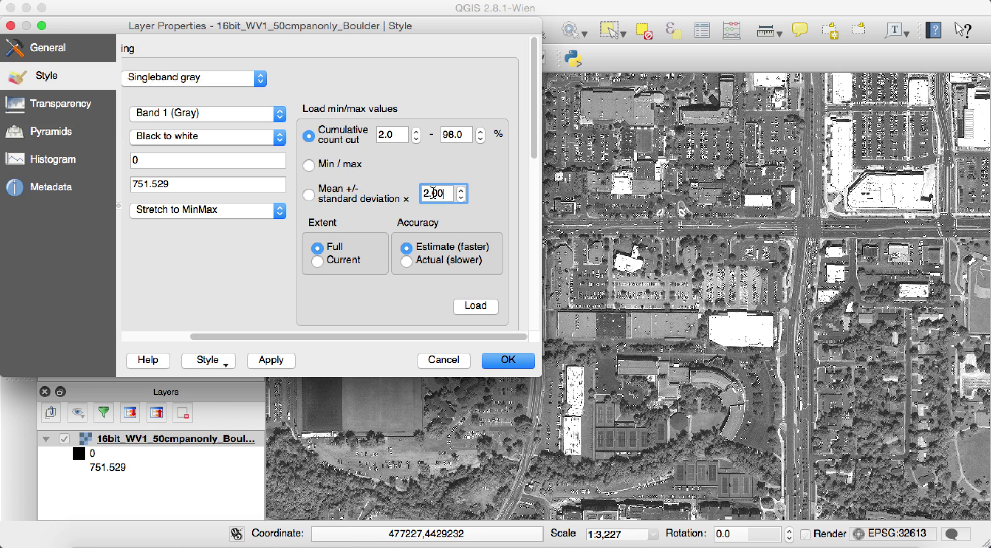
pyautogui.press('BackSpace')
pyautogui.press('BackSpace')
pyautogui.press('BackSpace')
pyautogui.press('BackSpace')
pyautogui.write('3')
pyautogui.click(320, 201)
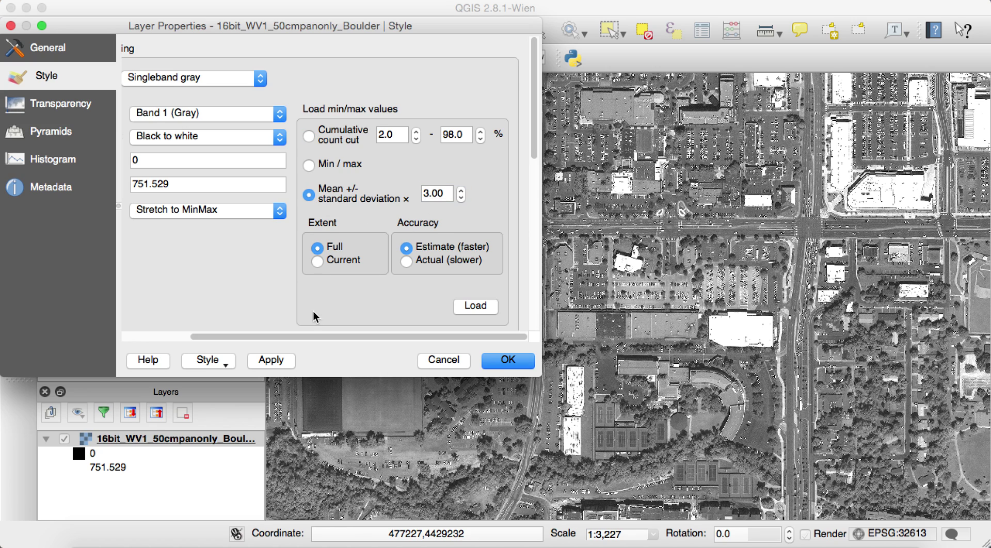
pyautogui.click(476, 308)
pyautogui.click(276, 362)
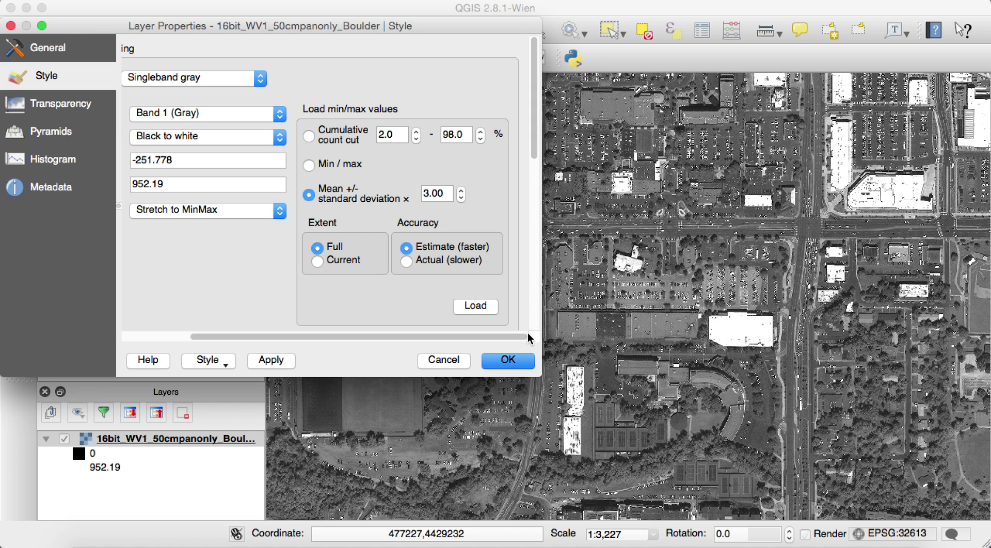
pyautogui.click(508, 361)
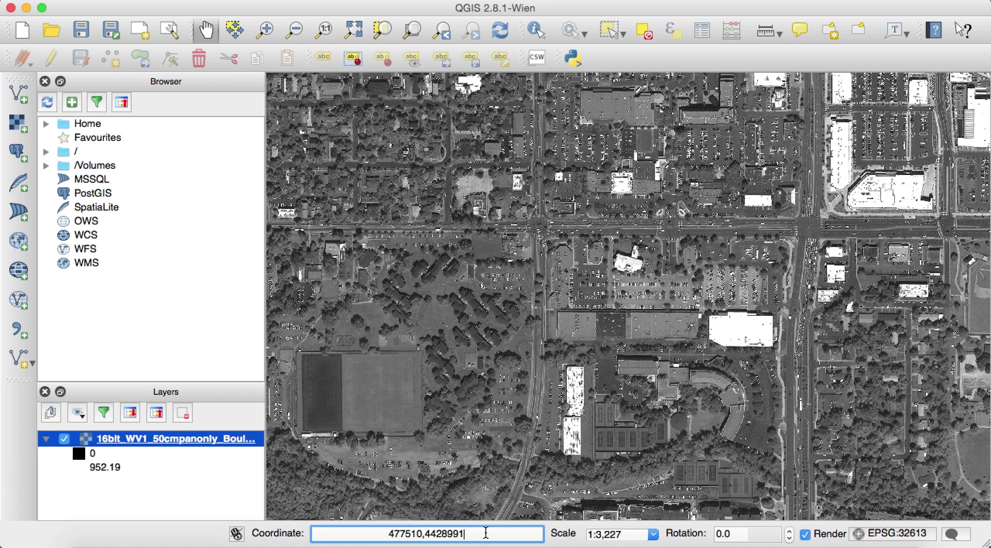
pyautogui.rightClick(485, 532)
pyautogui.click(479, 537)
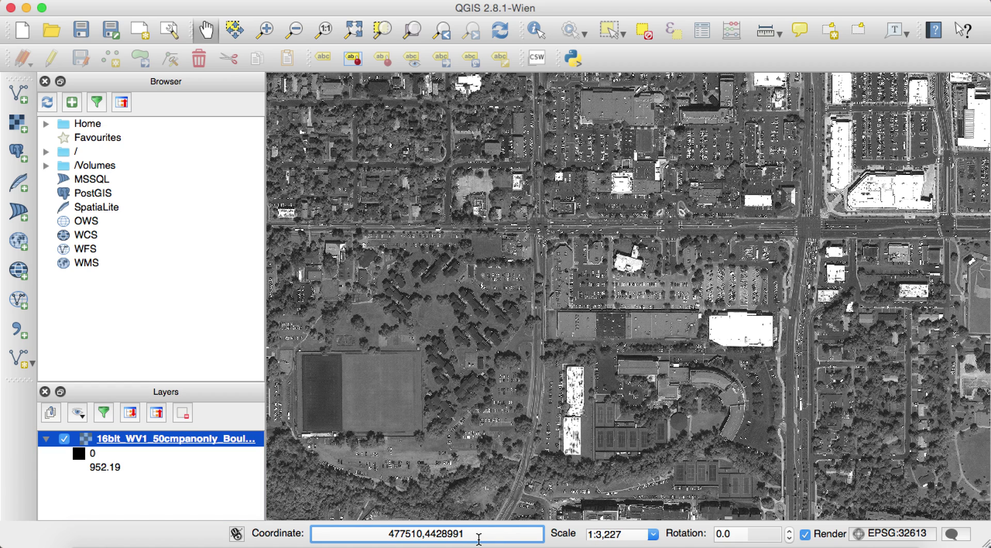